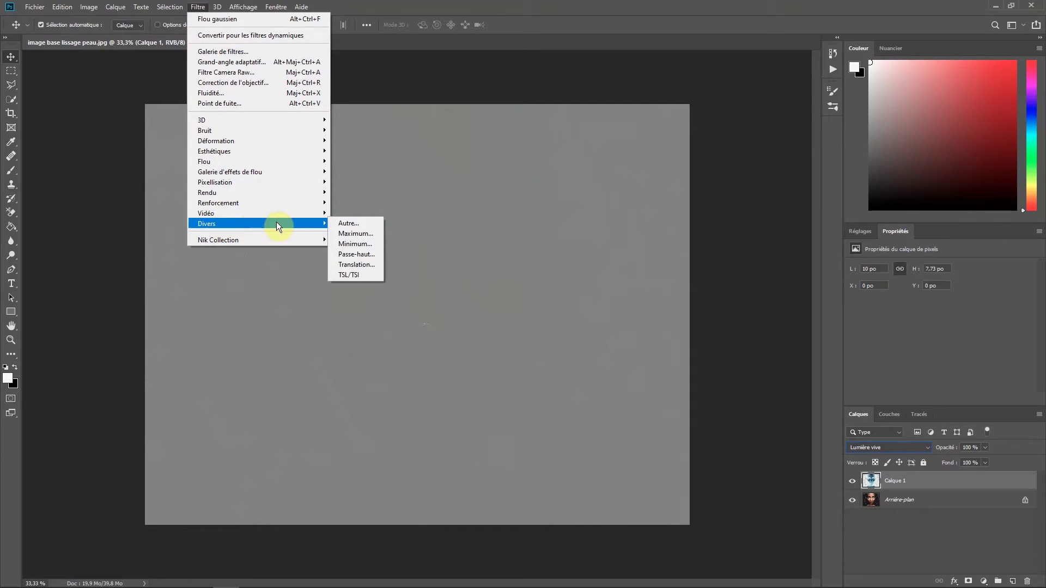
- Apply a High Pass filter with a 24-pixel radius and a Gaussian Blur with a 4-pixel radius to Calque 1
{"action": "left_click", "coordinate": [352, 253]}
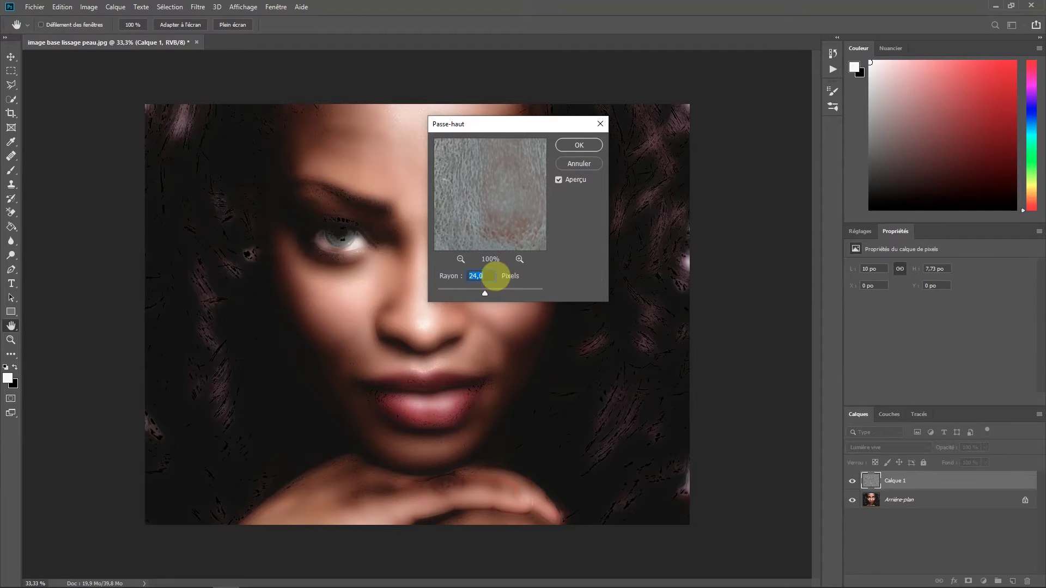
{"action": "left_click", "coordinate": [584, 145]}
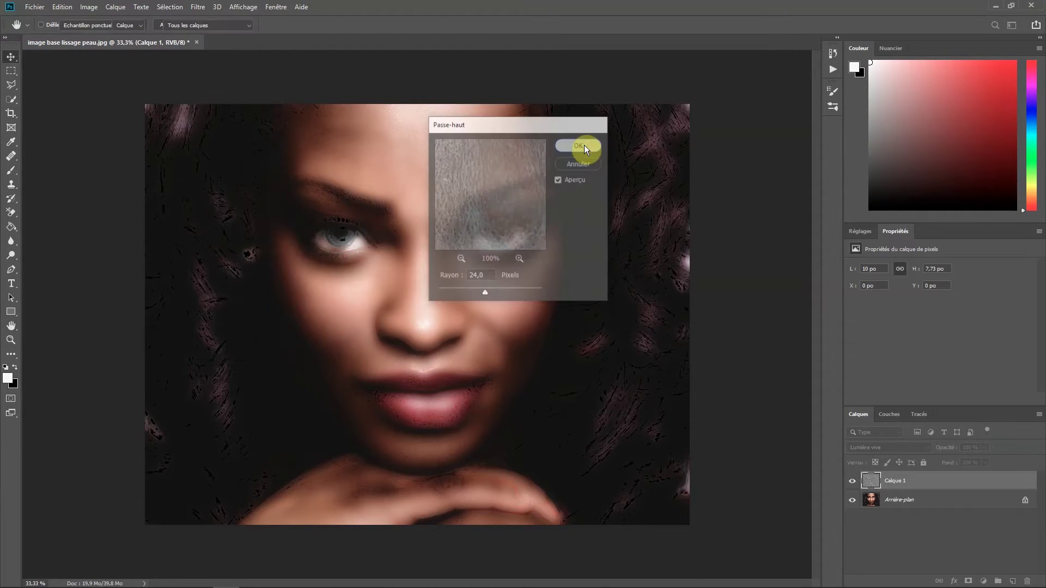
{"action": "left_click", "coordinate": [197, 8]}
{"action": "mouse_move", "coordinate": [245, 161]}
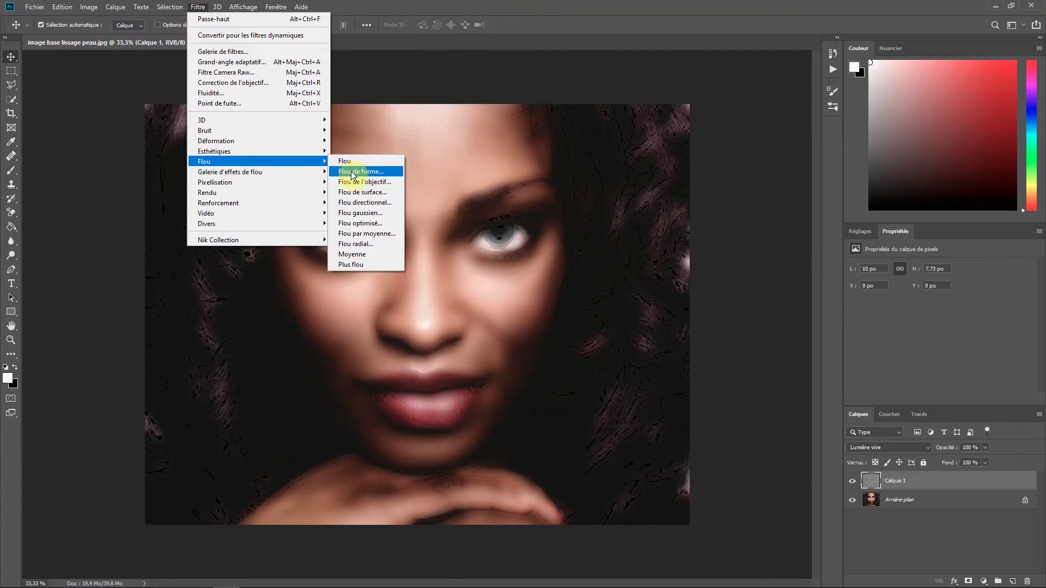
{"action": "left_click", "coordinate": [369, 213]}
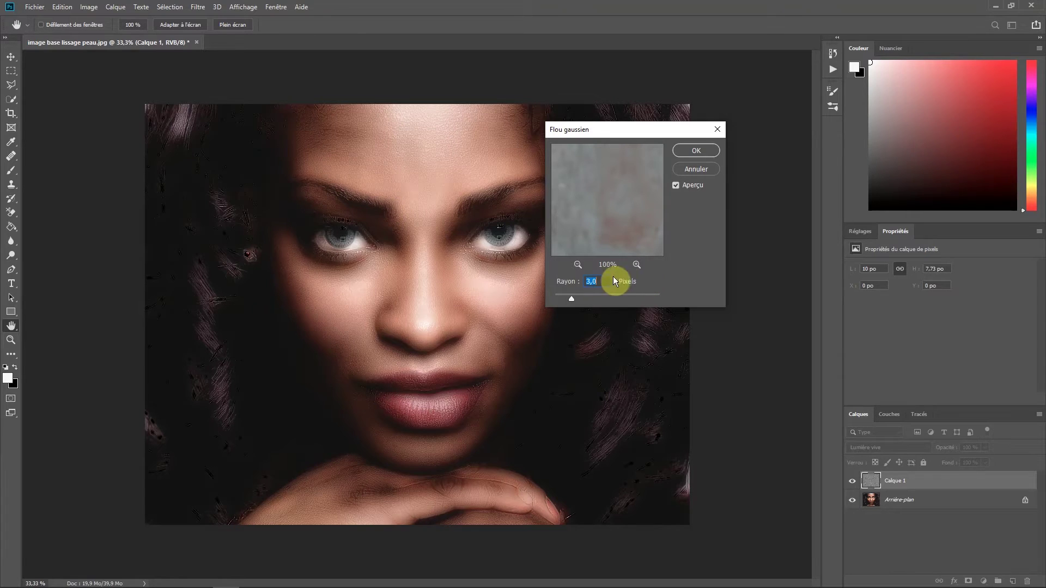
{"action": "type", "text": "4"}
{"action": "key", "text": "Tab"}
{"action": "left_click", "coordinate": [694, 152]}
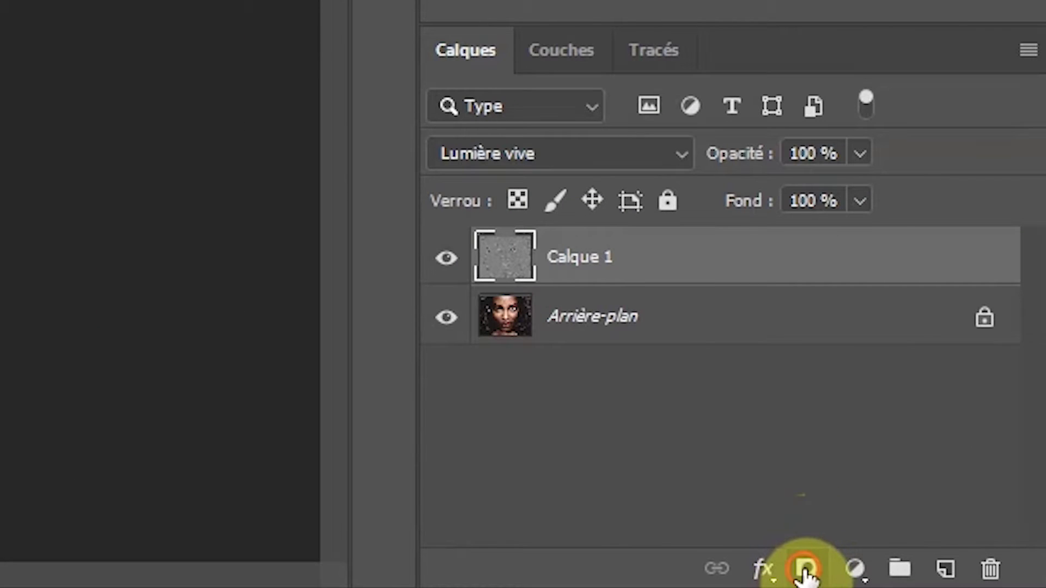
- Add a layer mask to Calque 1 and invert it to black
{"action": "left_click", "coordinate": [968, 581]}
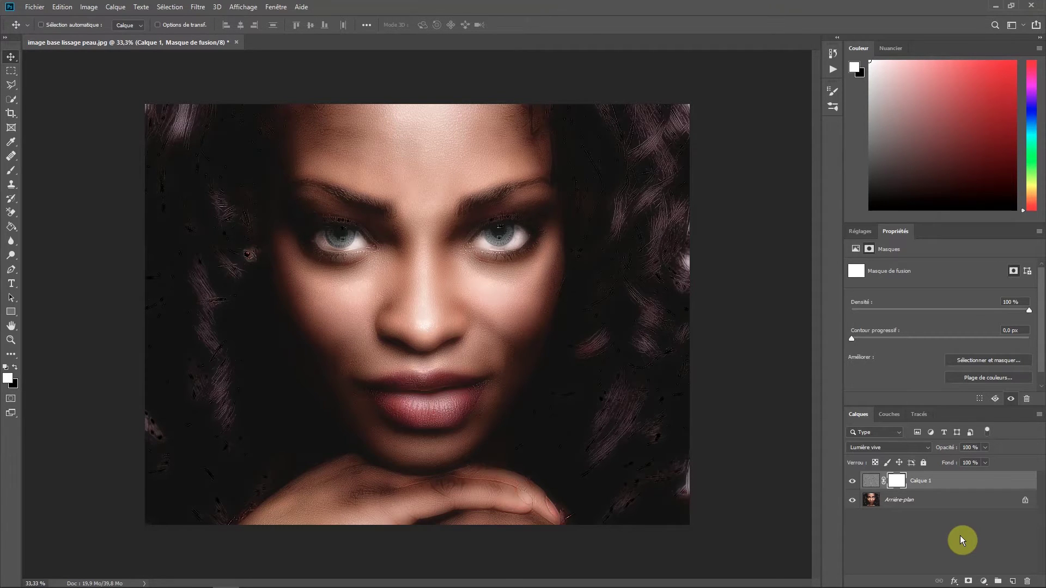
{"action": "key", "text": "ctrl+i"}
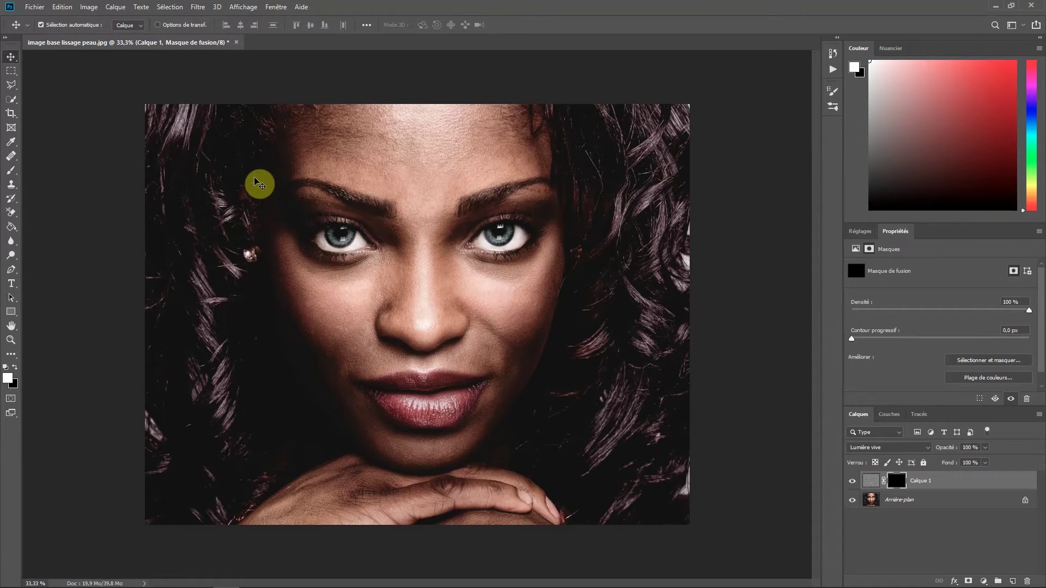
- Paint white on the mask with a soft brush over the facial skin, including forehead, cheeks and nose, avoiding eyes, eyebrows and lips
{"action": "left_click", "coordinate": [12, 176]}
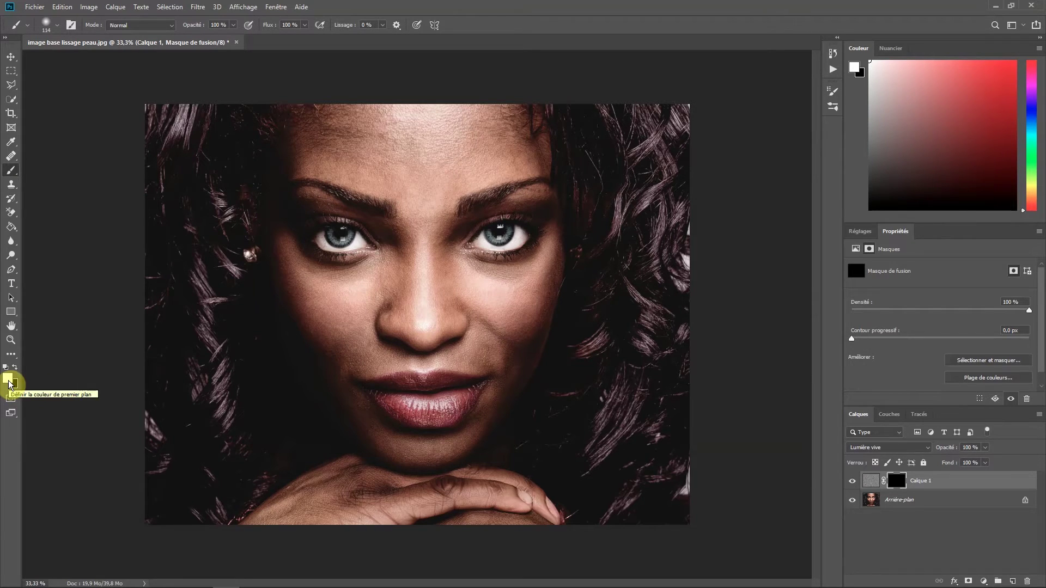
{"action": "left_click", "coordinate": [14, 367]}
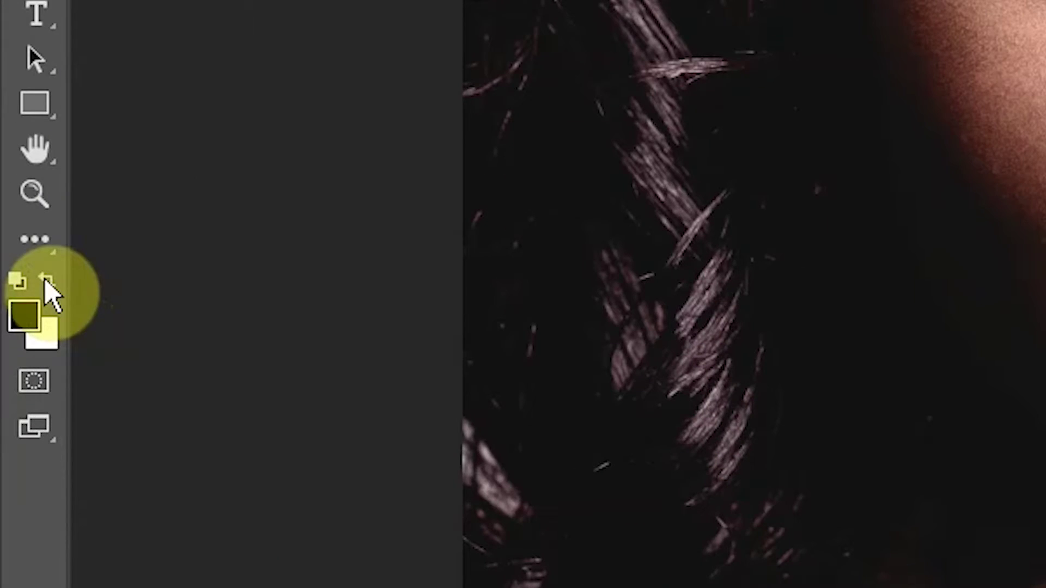
{"action": "left_click", "coordinate": [47, 281]}
{"action": "left_click", "coordinate": [45, 280]}
{"action": "key", "text": "x"}
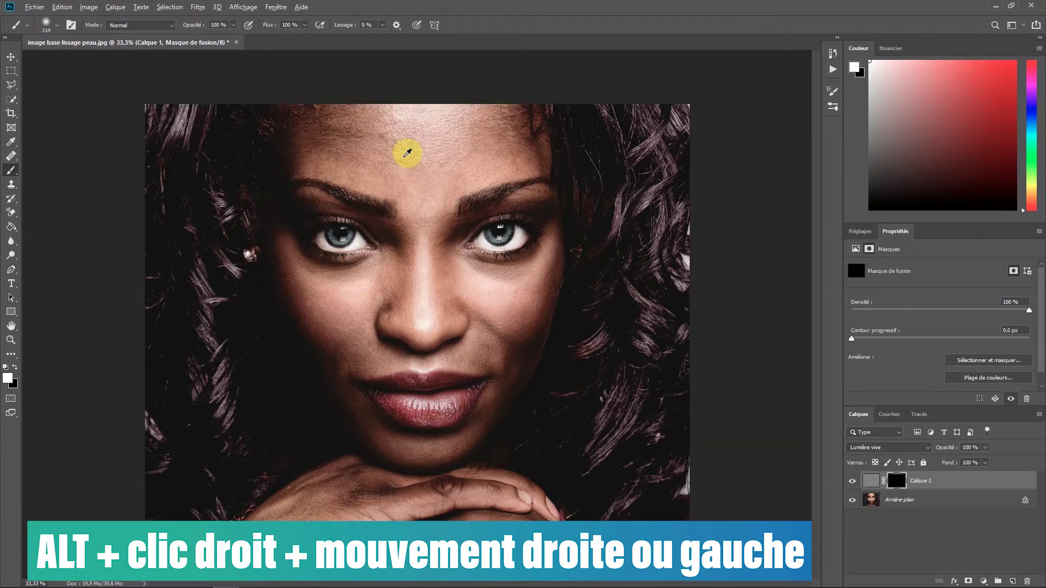
{"action": "right_click", "coordinate": [403, 158], "text": "alt"}
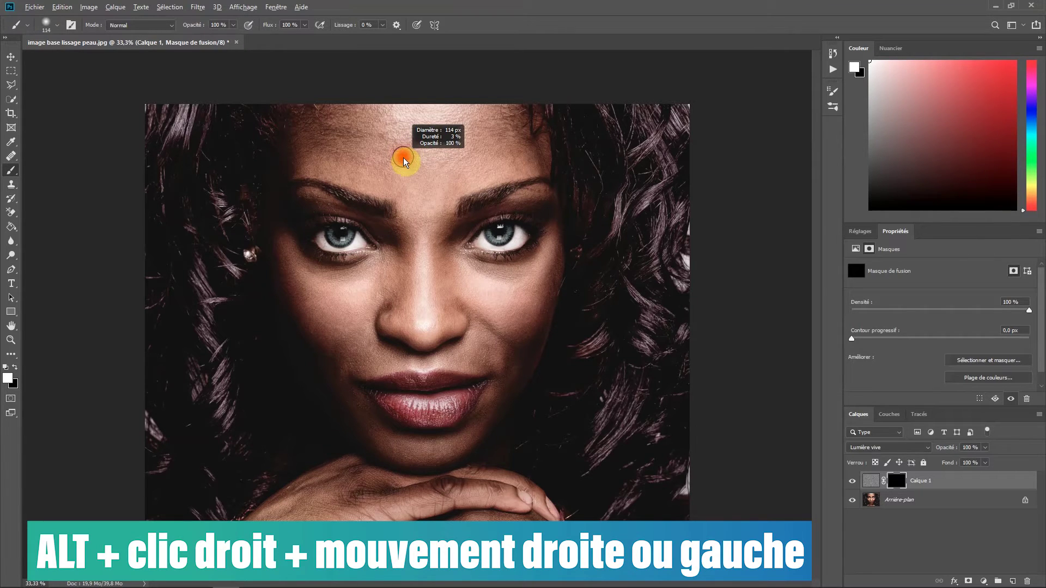
{"action": "mouse_move", "coordinate": [403, 158]}
{"action": "left_mouse_down"}
{"action": "mouse_move", "coordinate": [494, 156]}
{"action": "mouse_move", "coordinate": [382, 174]}
{"action": "mouse_move", "coordinate": [414, 165]}
{"action": "mouse_move", "coordinate": [390, 176]}
{"action": "left_mouse_up"}
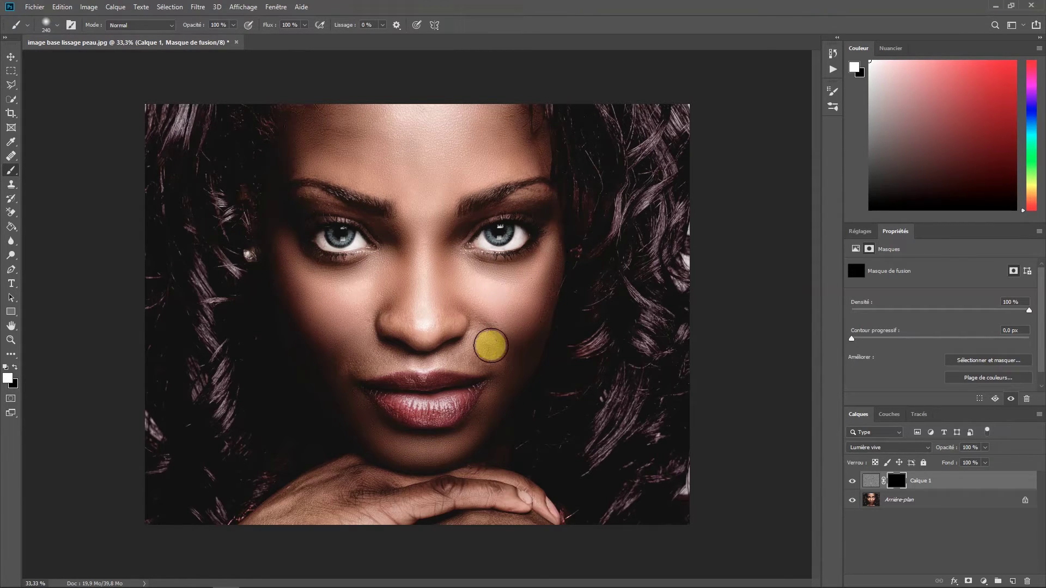
{"action": "left_click_drag", "start_coordinate": [490, 345], "coordinate": [473, 352]}
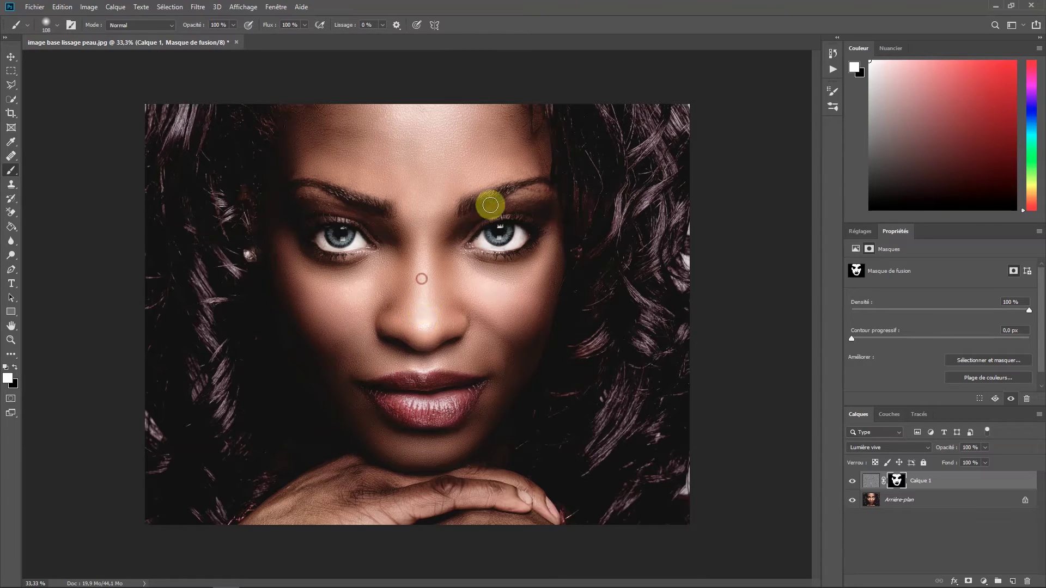
{"action": "left_click_drag", "start_coordinate": [544, 197], "coordinate": [440, 239]}
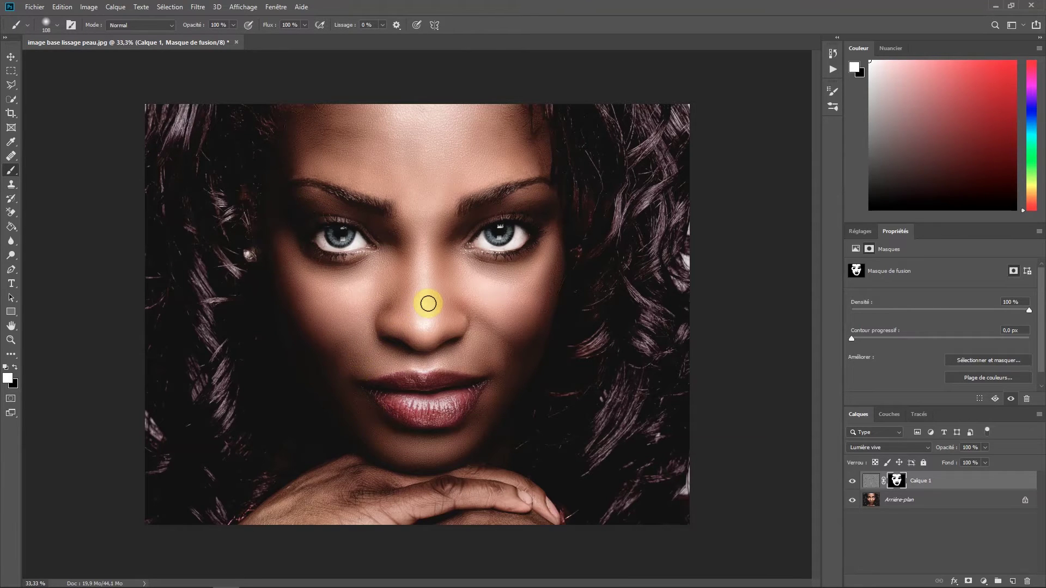
- Paint black on the mask along the nostril edges to bring back the nose contours
{"action": "key", "text": "x"}
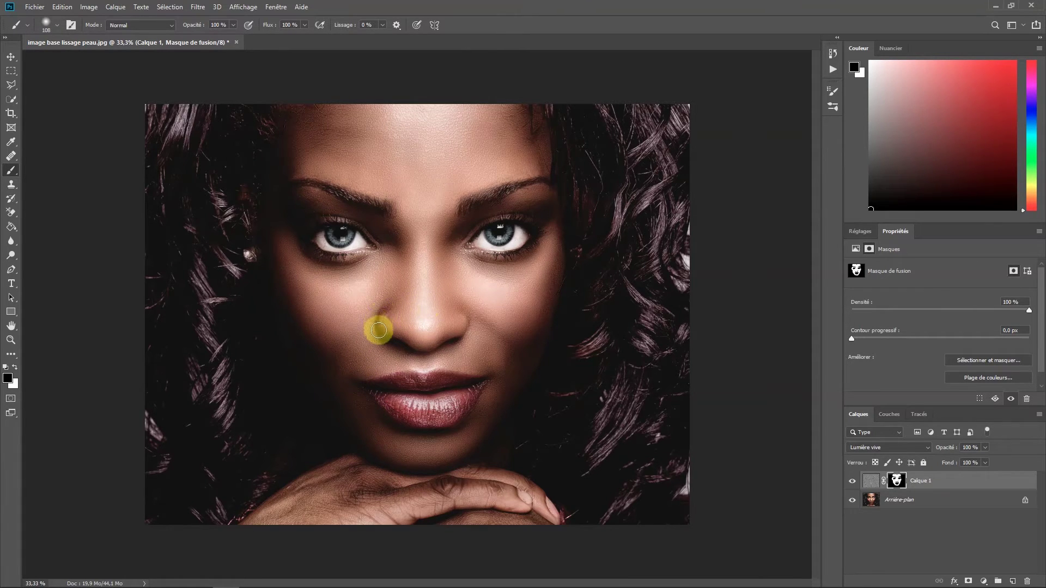
{"action": "mouse_move", "coordinate": [465, 324]}
{"action": "left_mouse_down"}
{"action": "mouse_move", "coordinate": [406, 345]}
{"action": "mouse_move", "coordinate": [382, 326]}
{"action": "mouse_move", "coordinate": [416, 348]}
{"action": "mouse_move", "coordinate": [461, 339]}
{"action": "left_mouse_up"}
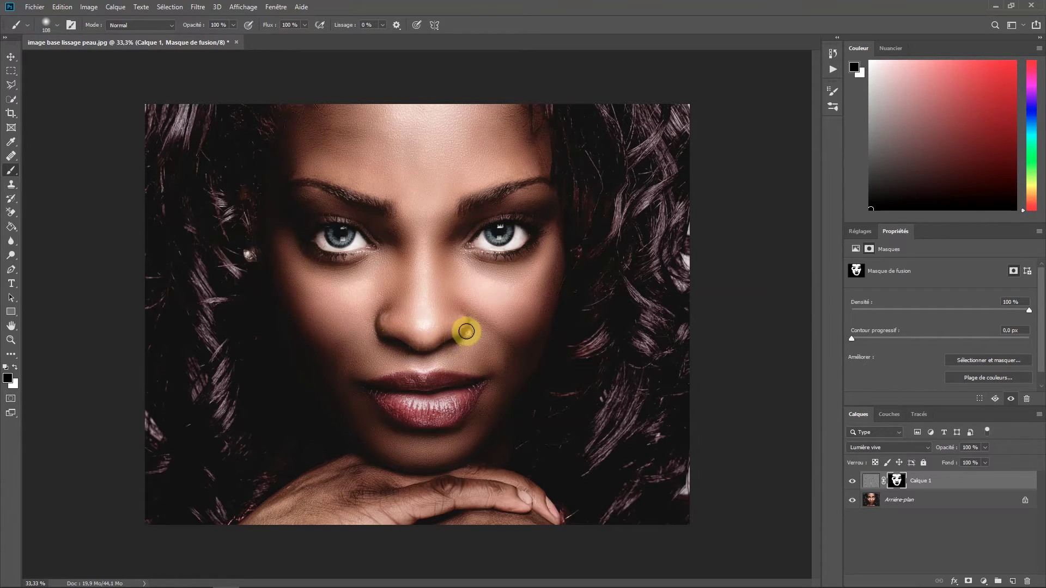
- Paint white on the mask over the hands and touch up the cheek beside the nose
{"action": "key", "text": "x"}
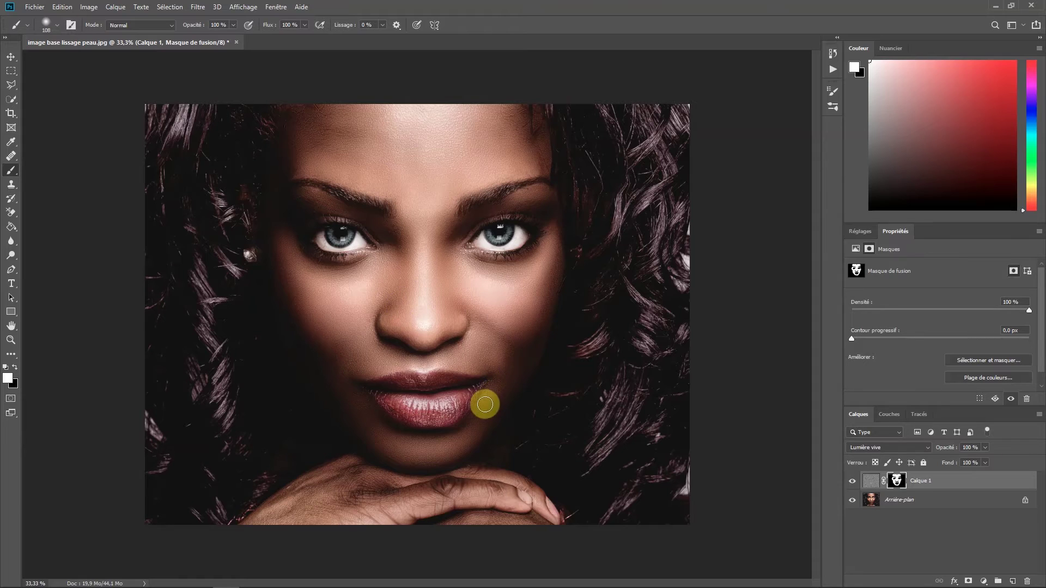
{"action": "mouse_move", "coordinate": [311, 480]}
{"action": "left_mouse_down"}
{"action": "mouse_move", "coordinate": [260, 513]}
{"action": "mouse_move", "coordinate": [327, 502]}
{"action": "mouse_move", "coordinate": [342, 477]}
{"action": "mouse_move", "coordinate": [327, 511]}
{"action": "mouse_move", "coordinate": [293, 523]}
{"action": "mouse_move", "coordinate": [378, 511]}
{"action": "mouse_move", "coordinate": [407, 496]}
{"action": "mouse_move", "coordinate": [406, 481]}
{"action": "mouse_move", "coordinate": [525, 478]}
{"action": "mouse_move", "coordinate": [500, 475]}
{"action": "mouse_move", "coordinate": [509, 473]}
{"action": "mouse_move", "coordinate": [504, 489]}
{"action": "mouse_move", "coordinate": [470, 488]}
{"action": "mouse_move", "coordinate": [515, 524]}
{"action": "mouse_move", "coordinate": [439, 528]}
{"action": "mouse_move", "coordinate": [540, 523]}
{"action": "mouse_move", "coordinate": [443, 514]}
{"action": "mouse_move", "coordinate": [446, 482]}
{"action": "mouse_move", "coordinate": [342, 494]}
{"action": "mouse_move", "coordinate": [601, 518]}
{"action": "mouse_move", "coordinate": [651, 488]}
{"action": "mouse_move", "coordinate": [673, 423]}
{"action": "left_mouse_up"}
{"action": "mouse_move", "coordinate": [490, 333]}
{"action": "left_mouse_down"}
{"action": "mouse_move", "coordinate": [503, 363]}
{"action": "mouse_move", "coordinate": [509, 356]}
{"action": "mouse_move", "coordinate": [513, 377]}
{"action": "mouse_move", "coordinate": [543, 295]}
{"action": "mouse_move", "coordinate": [572, 254]}
{"action": "left_mouse_up"}
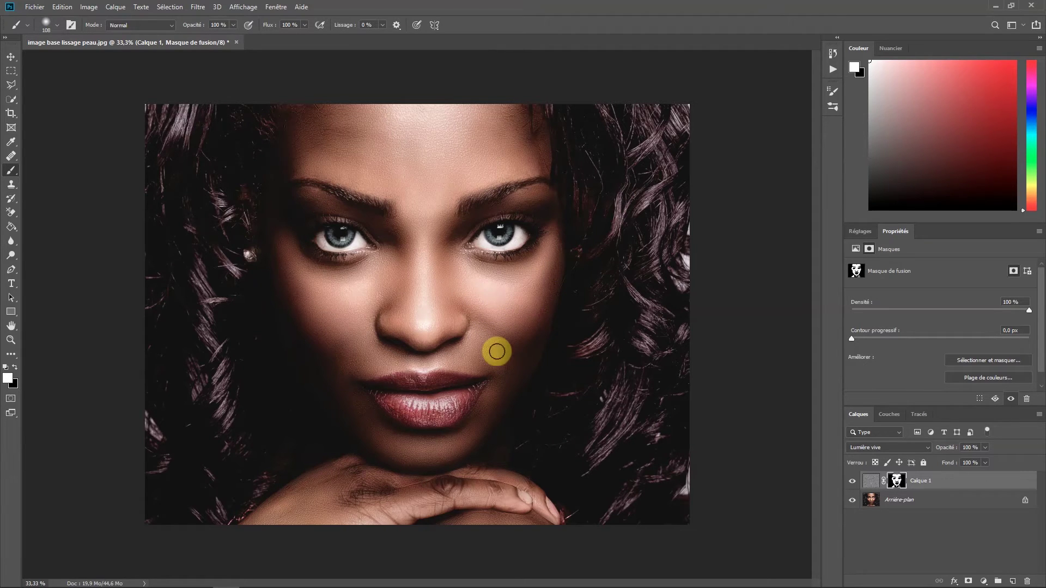
{"action": "left_click_drag", "start_coordinate": [497, 352], "coordinate": [428, 321]}
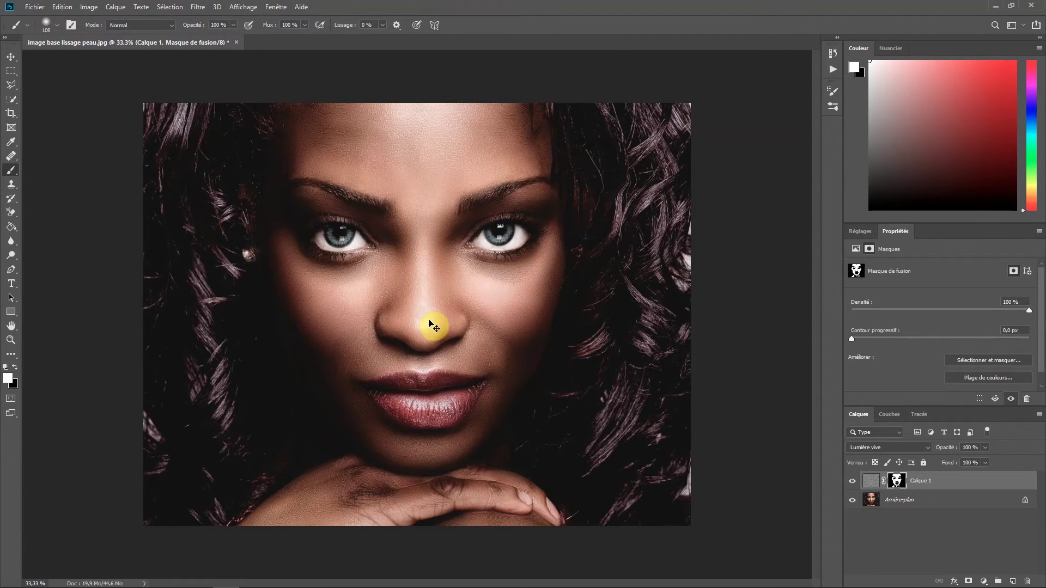
- Check the smoothed skin up close and set Calque 1's opacity to 60%
{"action": "key", "text": "ctrl+plus"}
{"action": "key", "text": "ctrl+plus"}
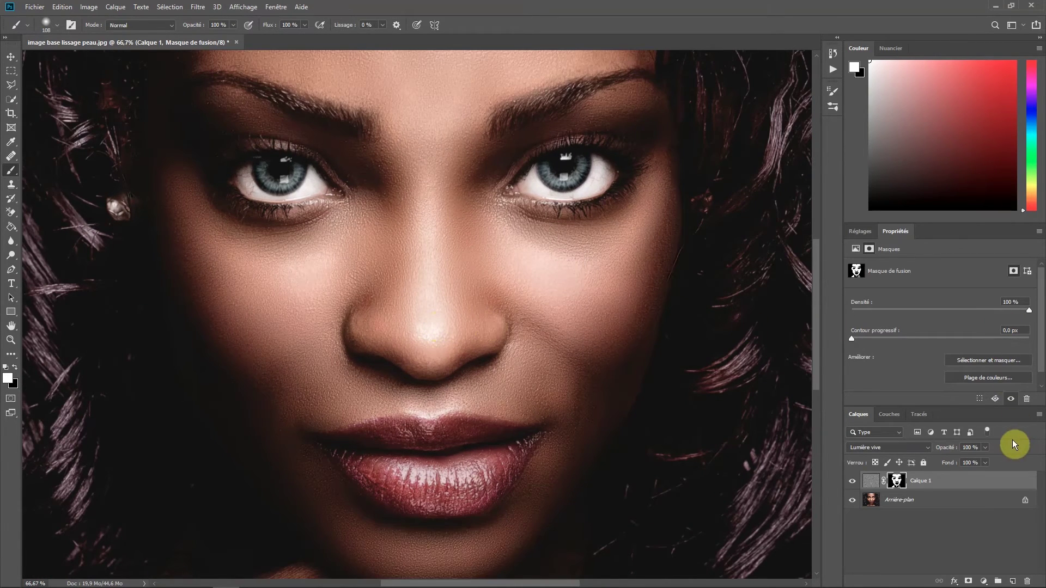
{"action": "key", "text": "ctrl+minus"}
{"action": "key", "text": "ctrl+minus"}
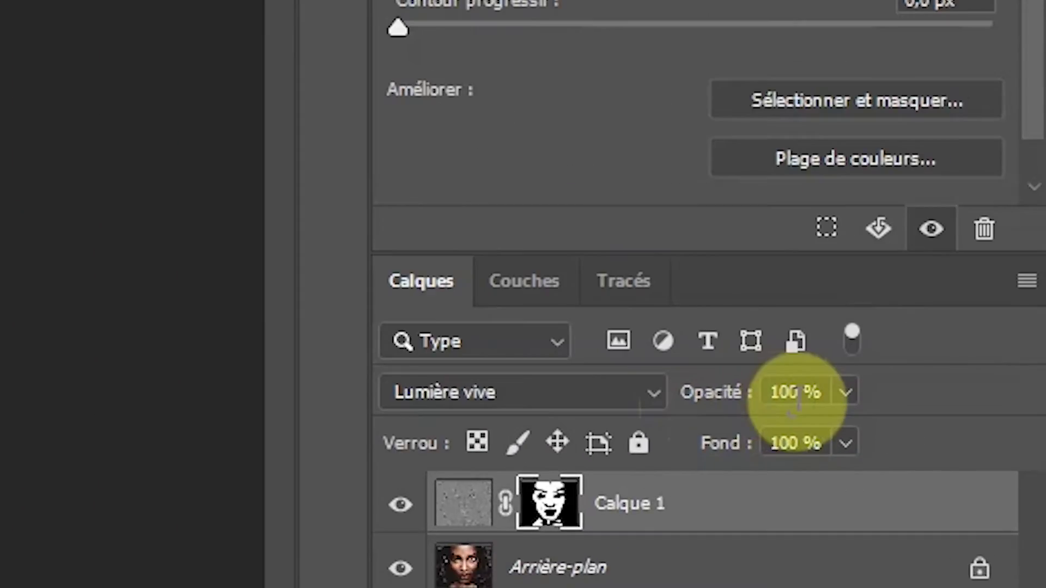
{"action": "left_click", "coordinate": [964, 447]}
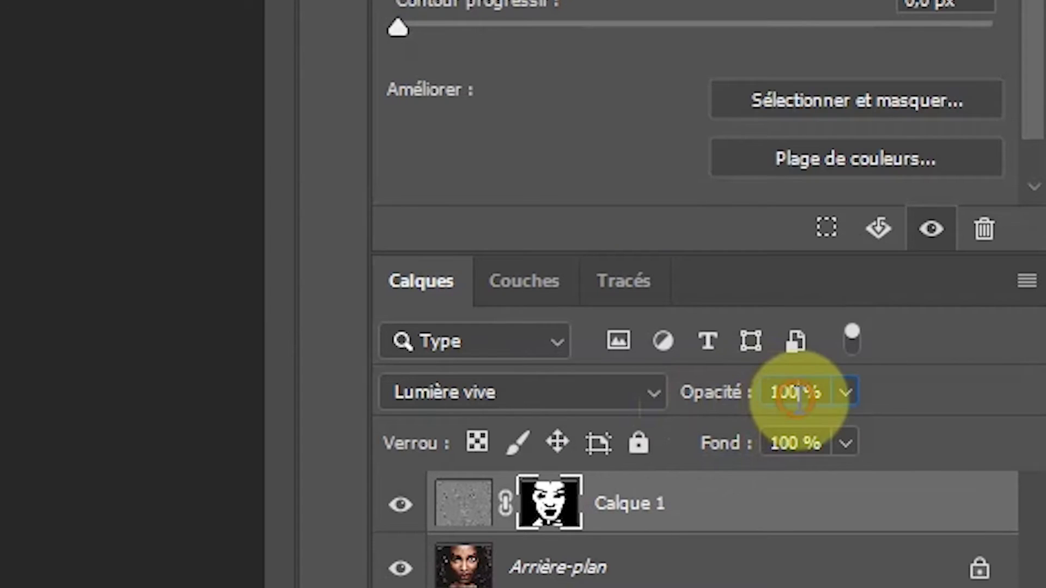
{"action": "type", "text": "6"}
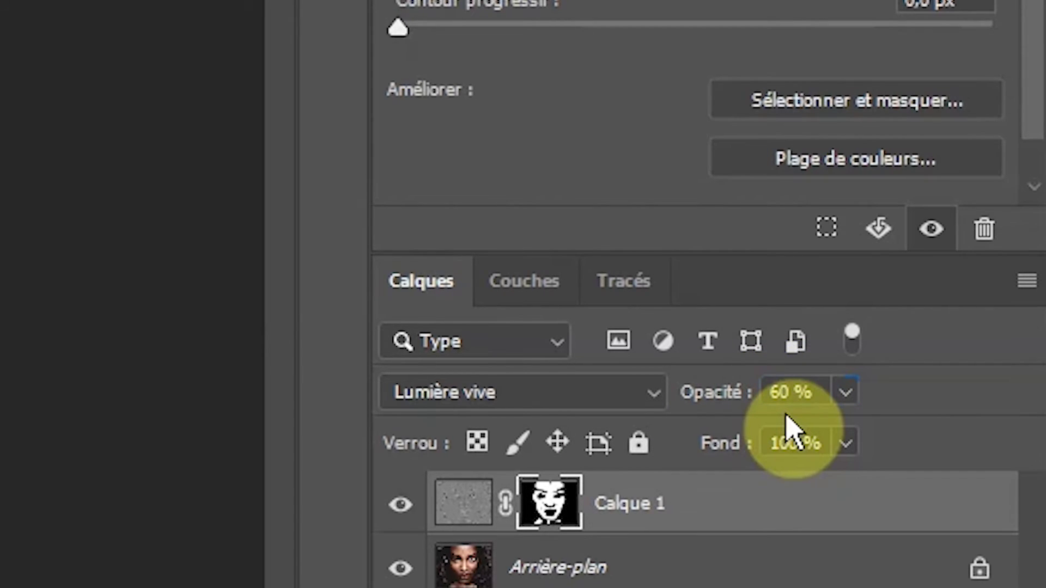
{"action": "type", "text": "0"}
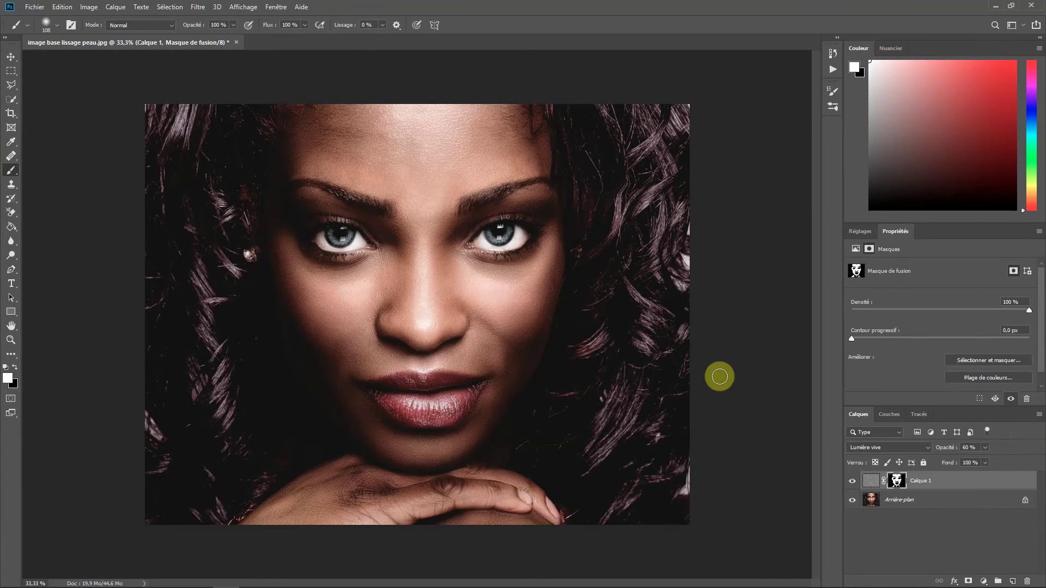
- Compare the portrait with and without Calque 1, and examine the skin texture at 100% magnification
{"action": "left_click", "coordinate": [854, 482]}
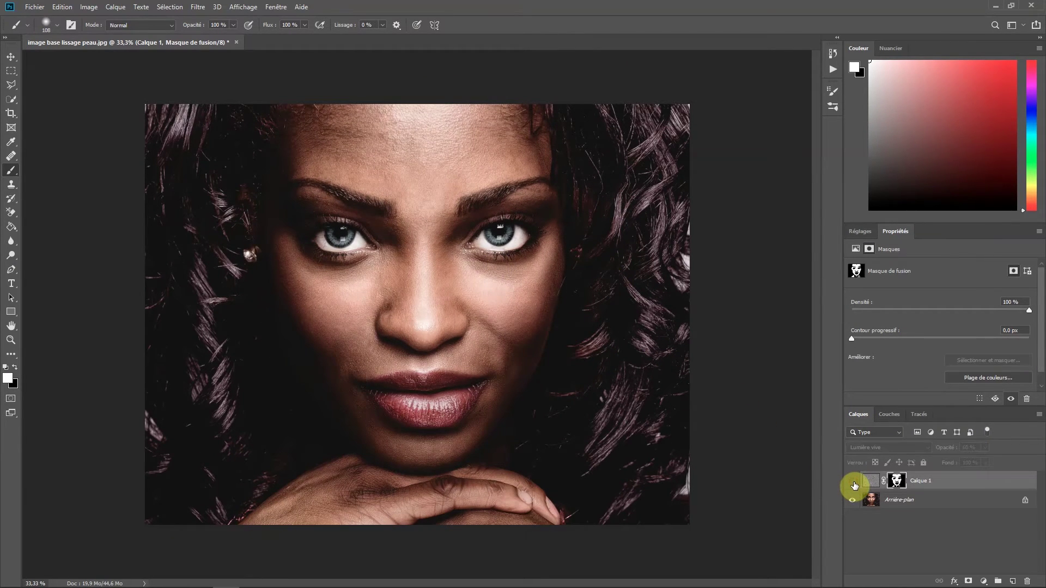
{"action": "left_click", "coordinate": [854, 483]}
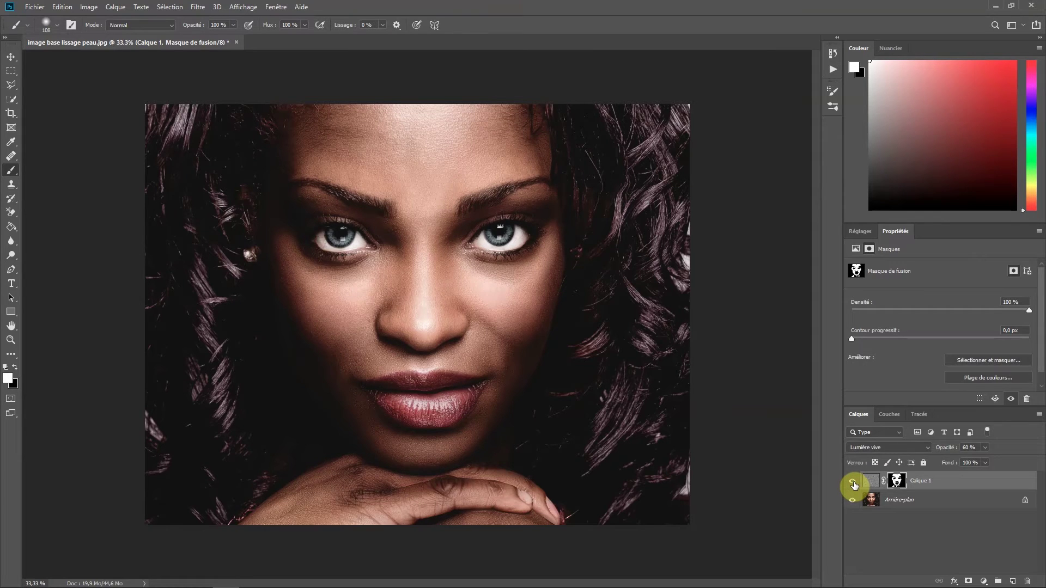
{"action": "left_click", "coordinate": [853, 483]}
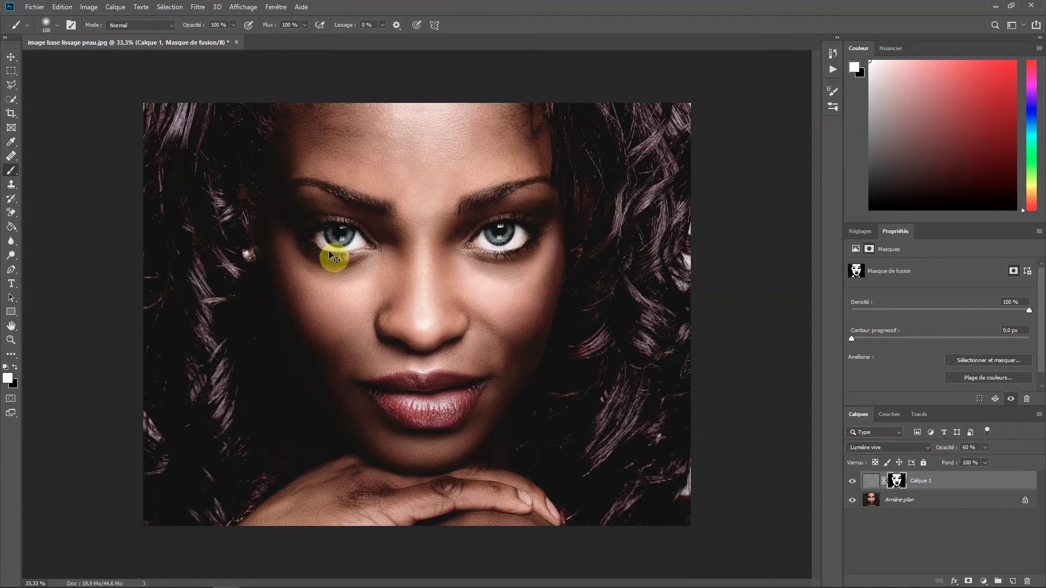
{"action": "key", "text": "ctrl+1"}
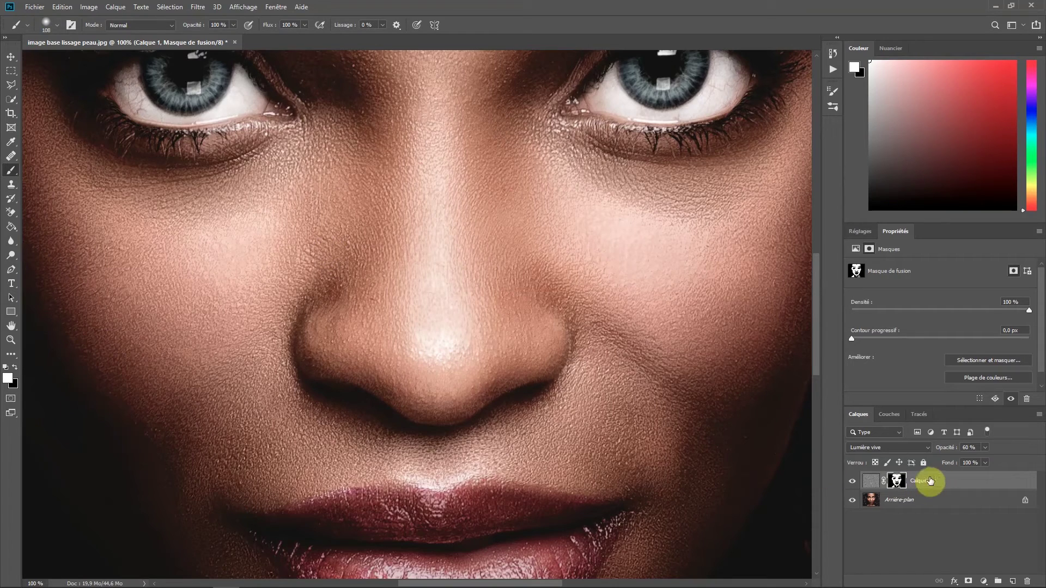
{"action": "key", "text": "ctrl+minus"}
{"action": "key", "text": "ctrl+minus"}
{"action": "key", "text": "ctrl+minus"}
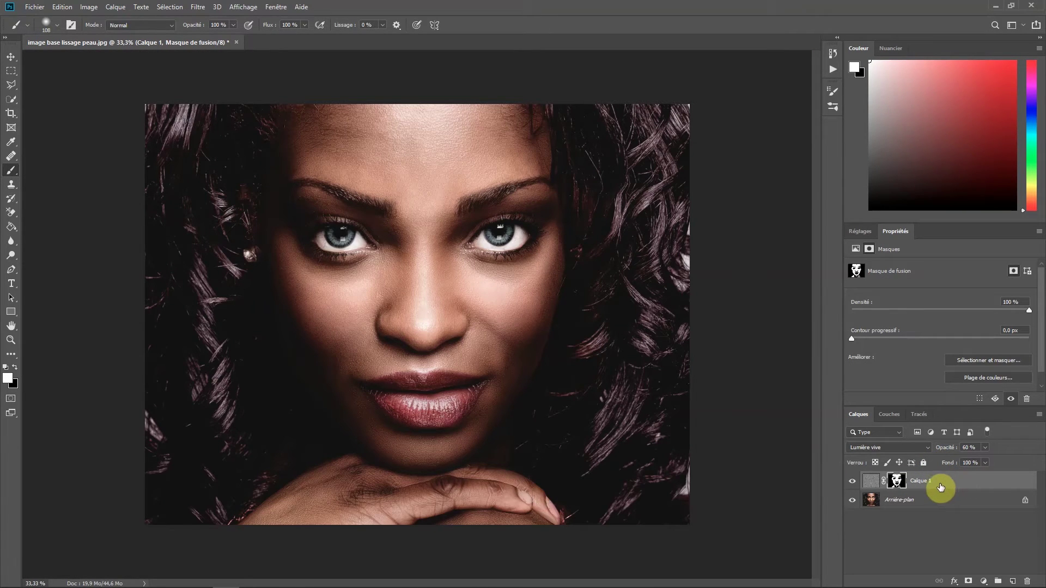
- Delete the Calque 1 layer and remove the existing quick skin-smoothing action from the recorded actions
{"action": "left_click_drag", "start_coordinate": [940, 486], "coordinate": [1026, 582]}
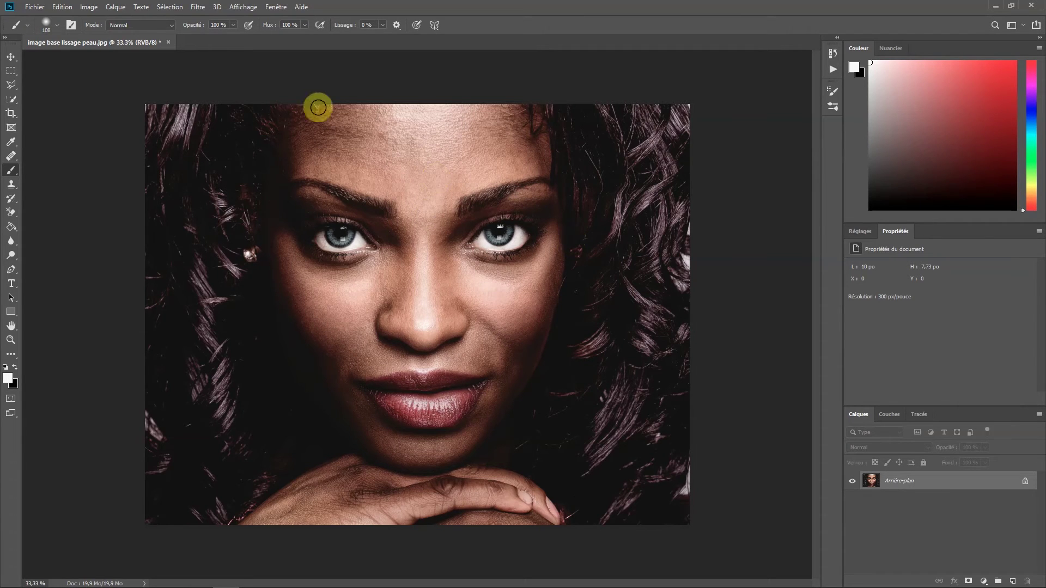
{"action": "left_click", "coordinate": [279, 9]}
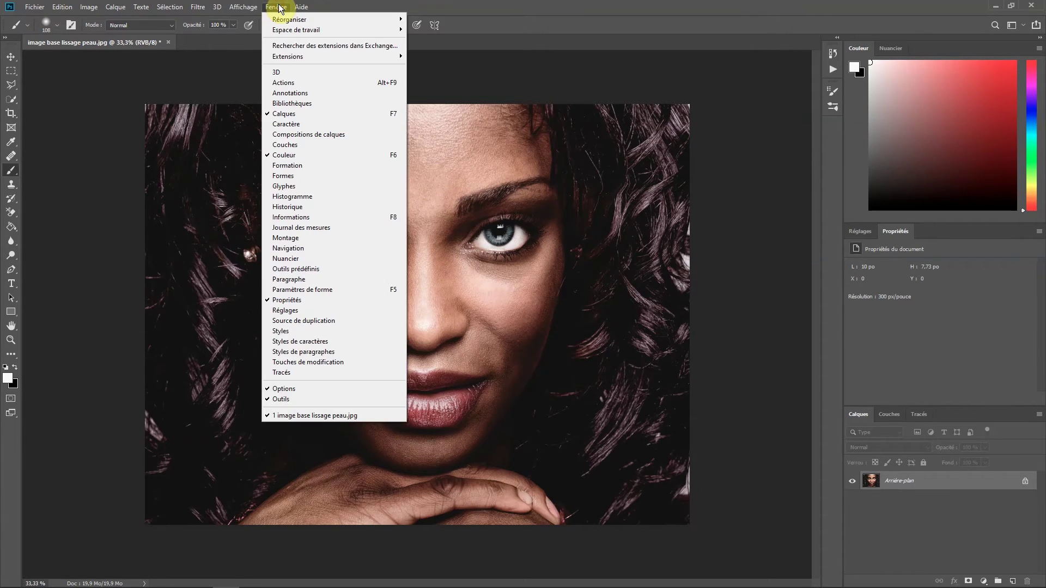
{"action": "left_click", "coordinate": [282, 83]}
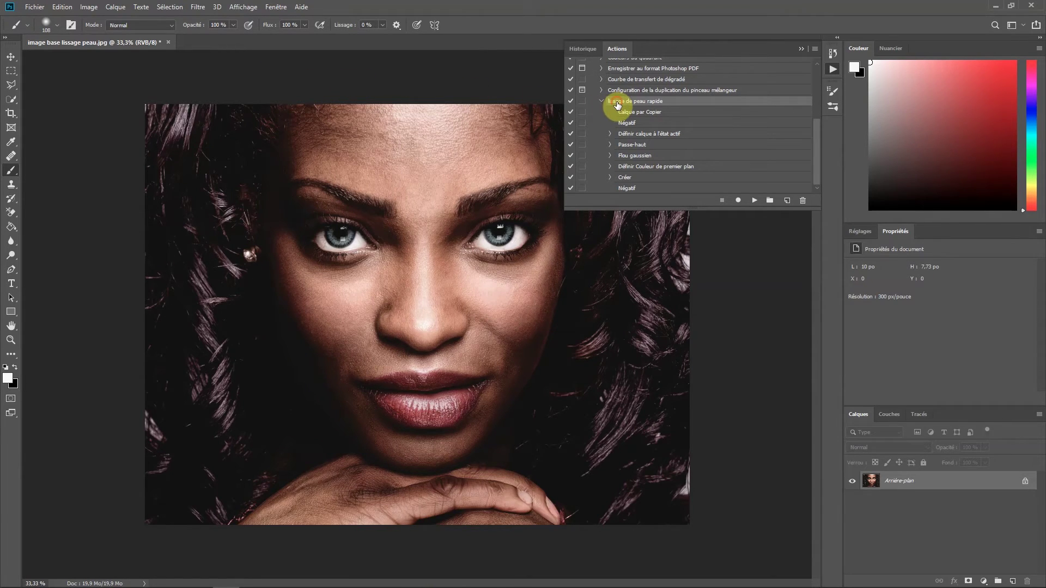
{"action": "left_click_drag", "start_coordinate": [617, 104], "coordinate": [802, 203]}
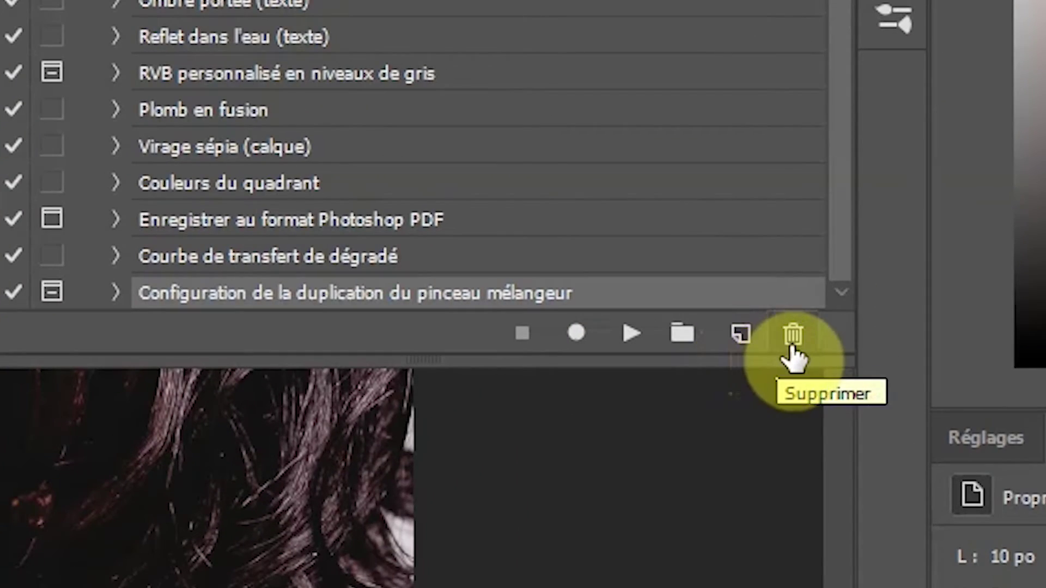
- Start recording a new action named "lissage de peau rapide" in the Actions par défaut set
{"action": "left_click", "coordinate": [741, 339]}
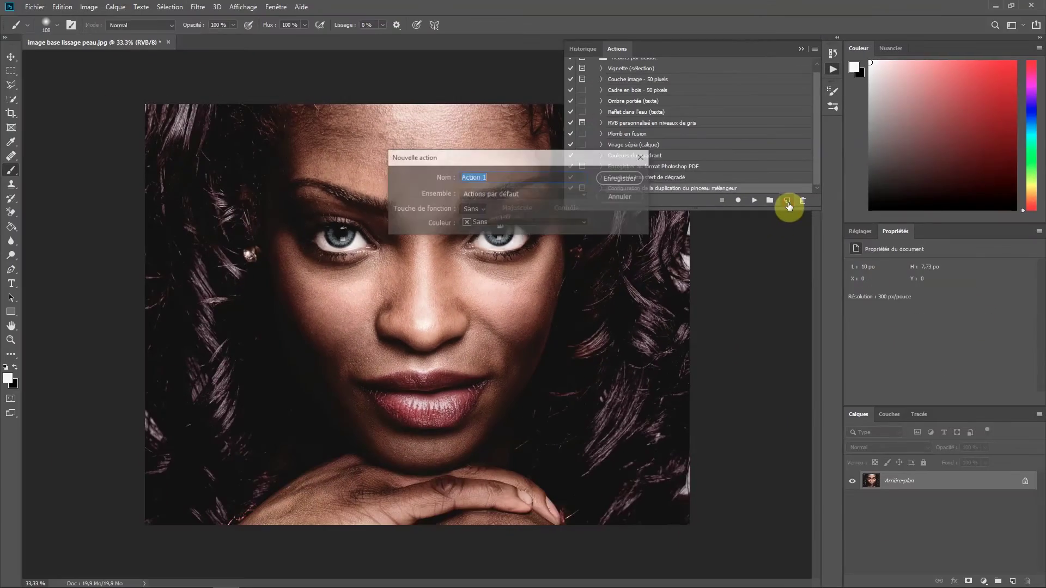
{"action": "type", "text": "l"}
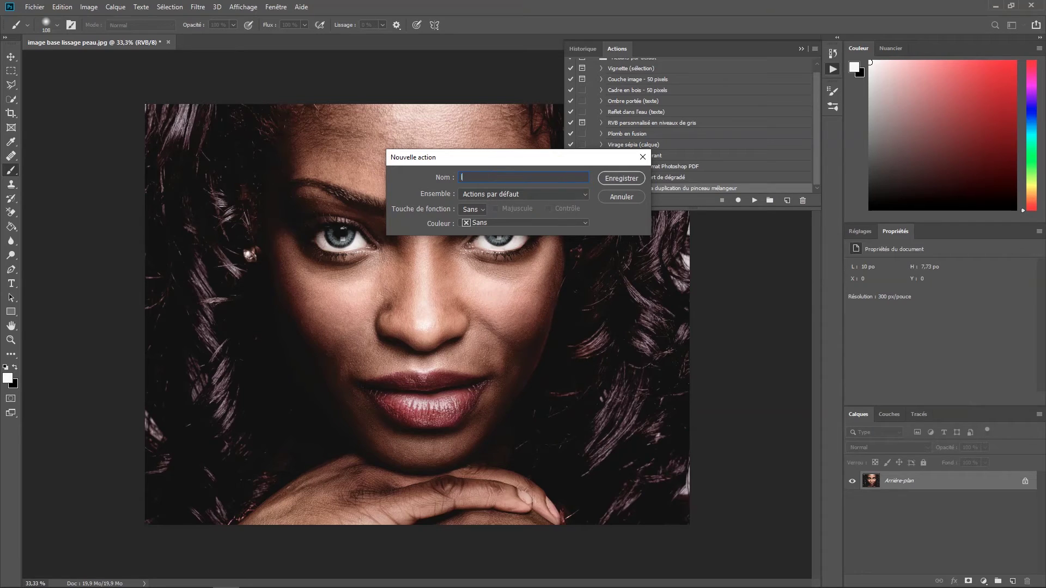
{"action": "type", "text": "issage de peau rapide"}
{"action": "left_click", "coordinate": [619, 179]}
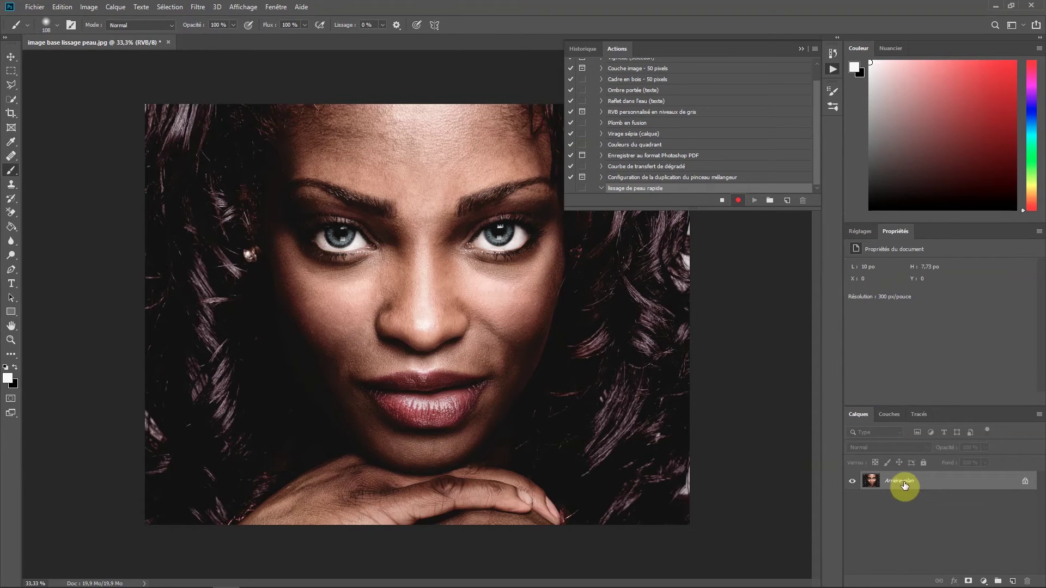
- Duplicate the background layer, invert the copy's colours and set its blend mode to Lumière vive
{"action": "key", "text": "ctrl+j"}
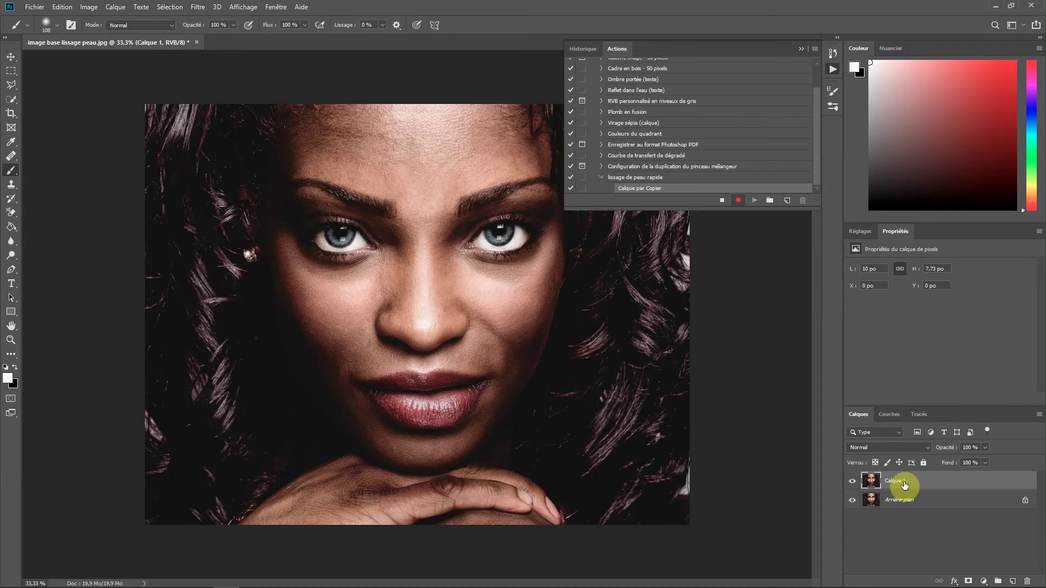
{"action": "key", "text": "ctrl+i"}
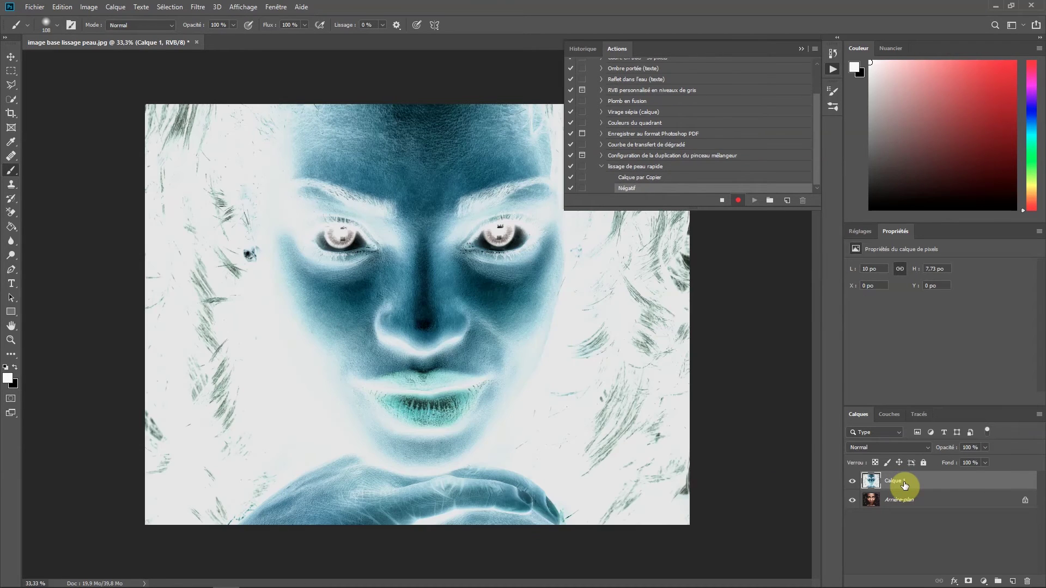
{"action": "left_click", "coordinate": [926, 447]}
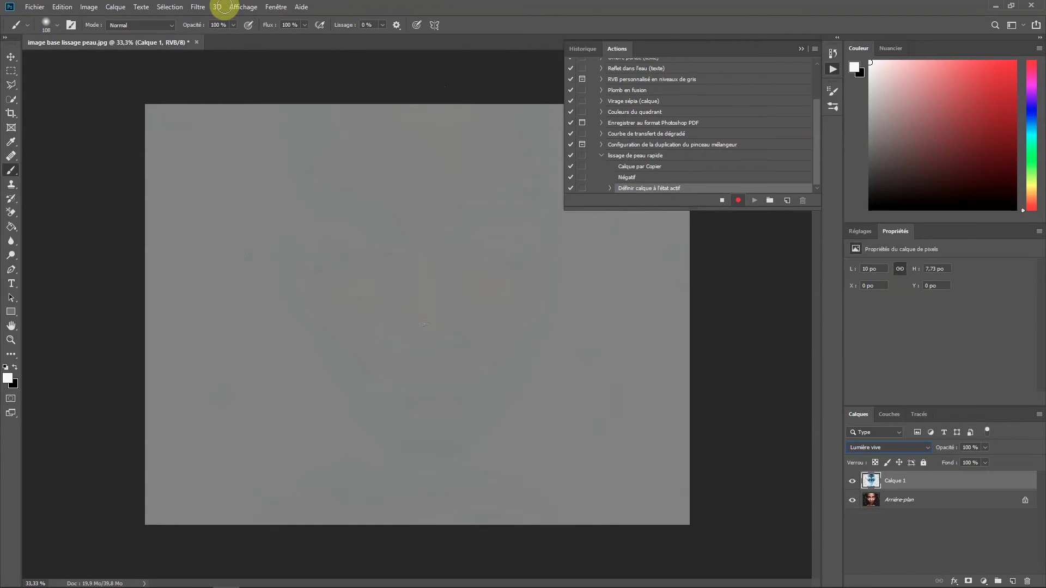
- Apply the Passe-haut filter to Calque 1 with a radius of 24,0 pixels
{"action": "left_click", "coordinate": [197, 6]}
{"action": "mouse_move", "coordinate": [279, 223]}
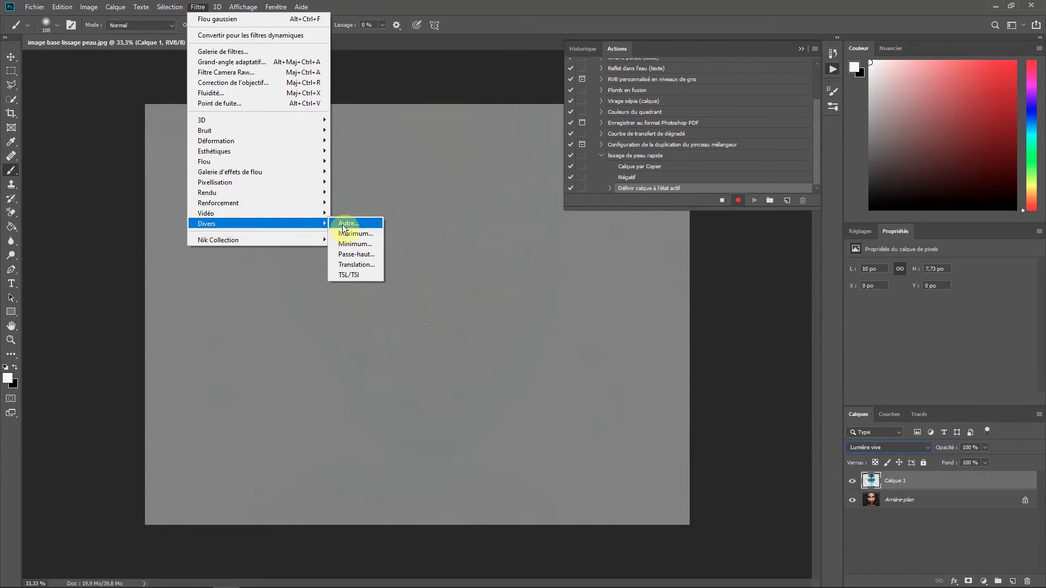
{"action": "left_click", "coordinate": [356, 254]}
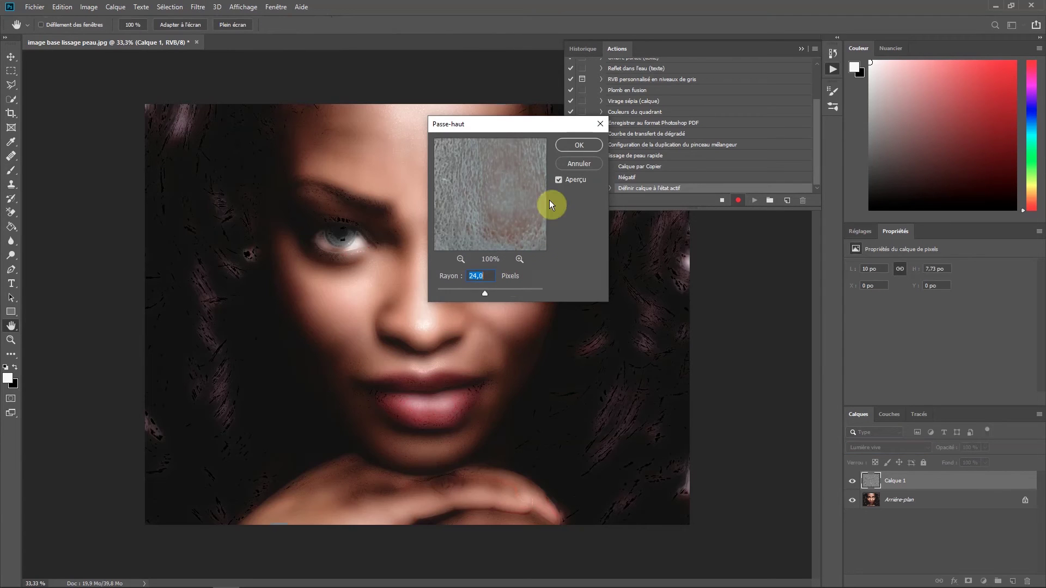
{"action": "left_click", "coordinate": [573, 144]}
- Apply the Flou gaussien filter to Calque 1 with a radius of 3,0 pixels
{"action": "left_click", "coordinate": [199, 7]}
{"action": "mouse_move", "coordinate": [244, 163]}
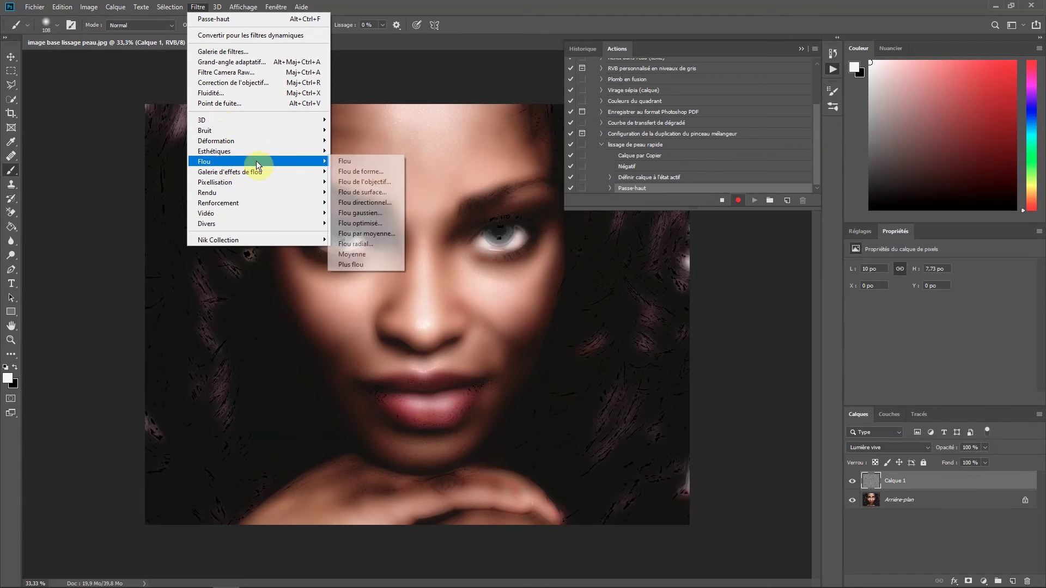
{"action": "left_click", "coordinate": [360, 212]}
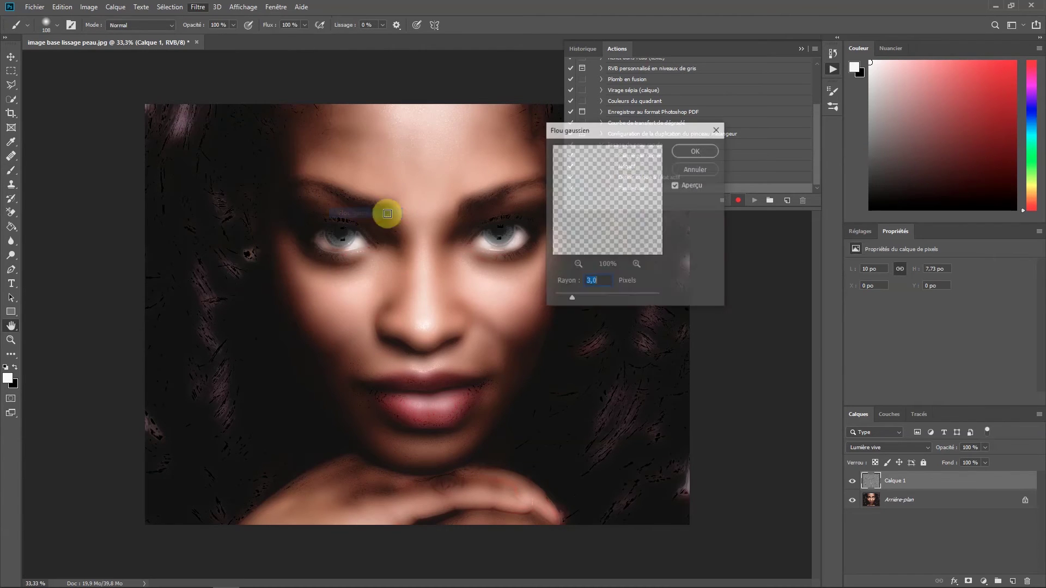
{"action": "key", "text": "b"}
{"action": "left_click", "coordinate": [695, 151]}
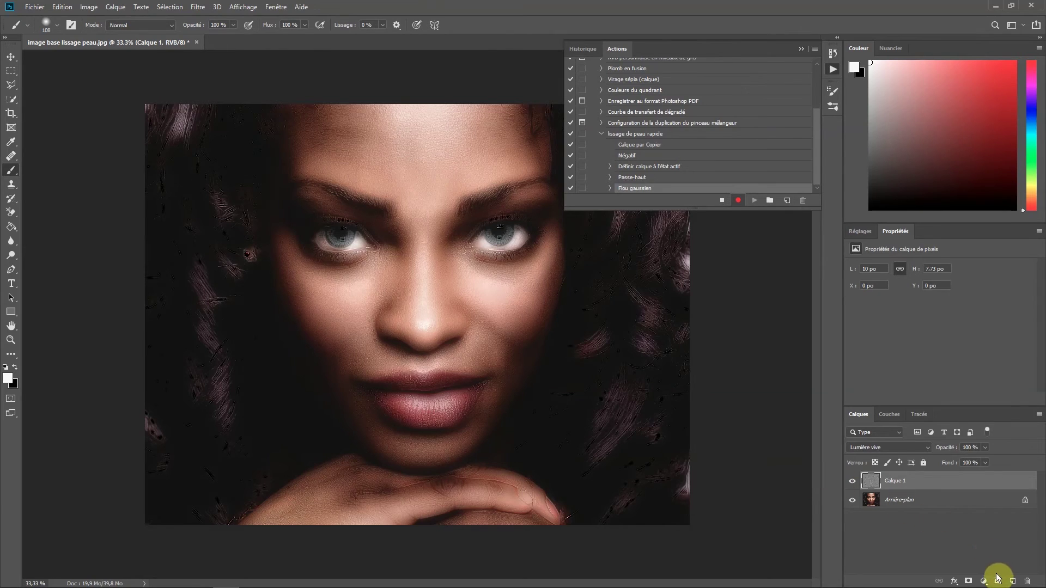
- Add a layer mask to Calque 1, invert it to black and stop recording the action
{"action": "left_click", "coordinate": [968, 581]}
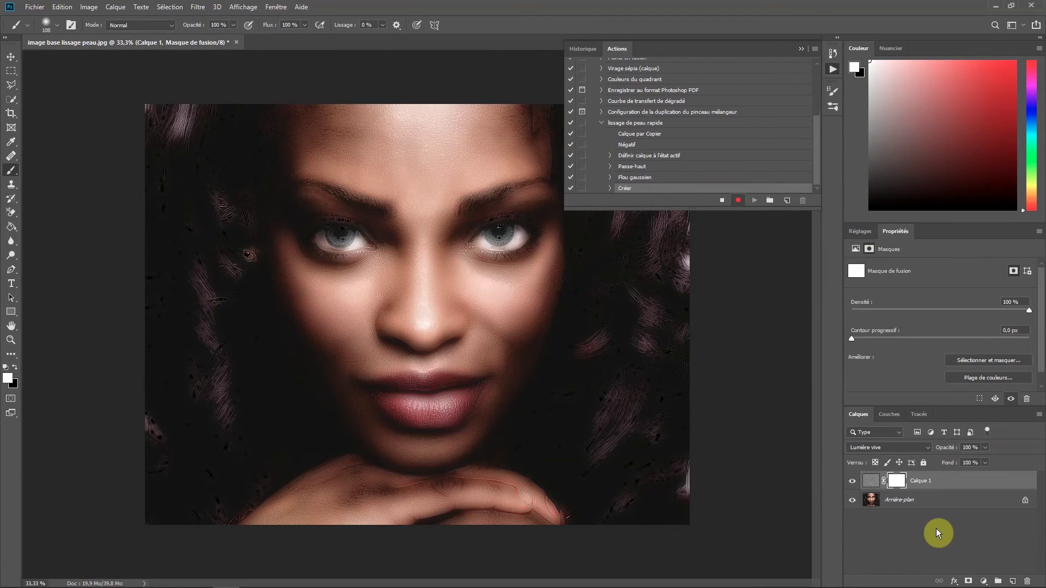
{"action": "key", "text": "ctrl+i"}
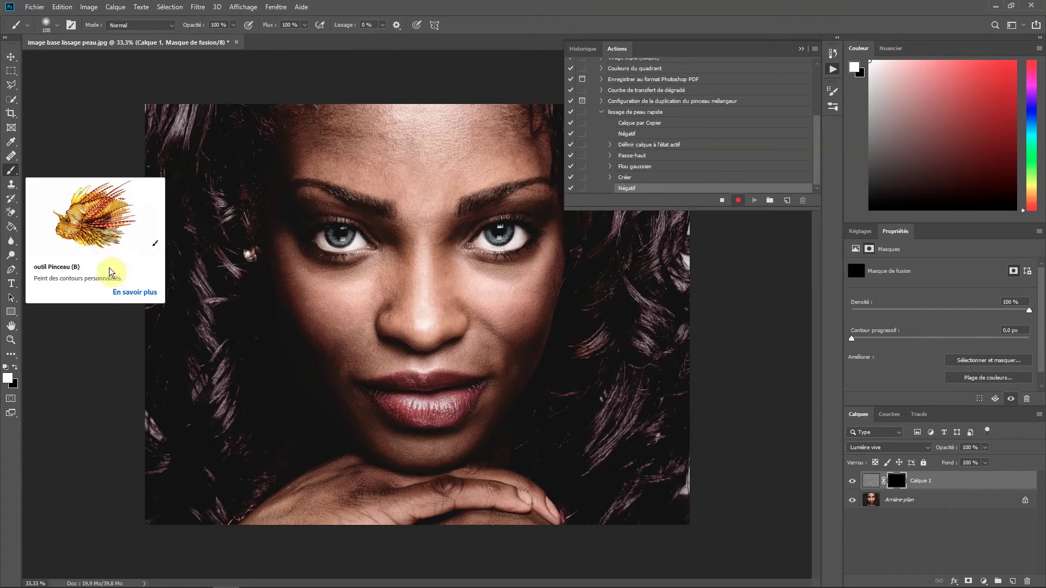
{"action": "left_click", "coordinate": [6, 380]}
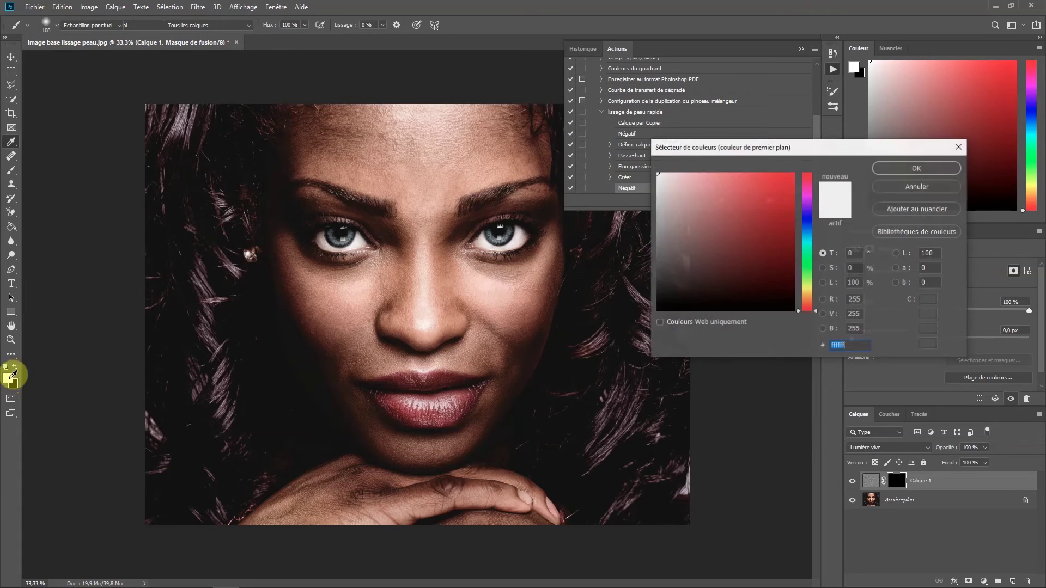
{"action": "left_click", "coordinate": [915, 167]}
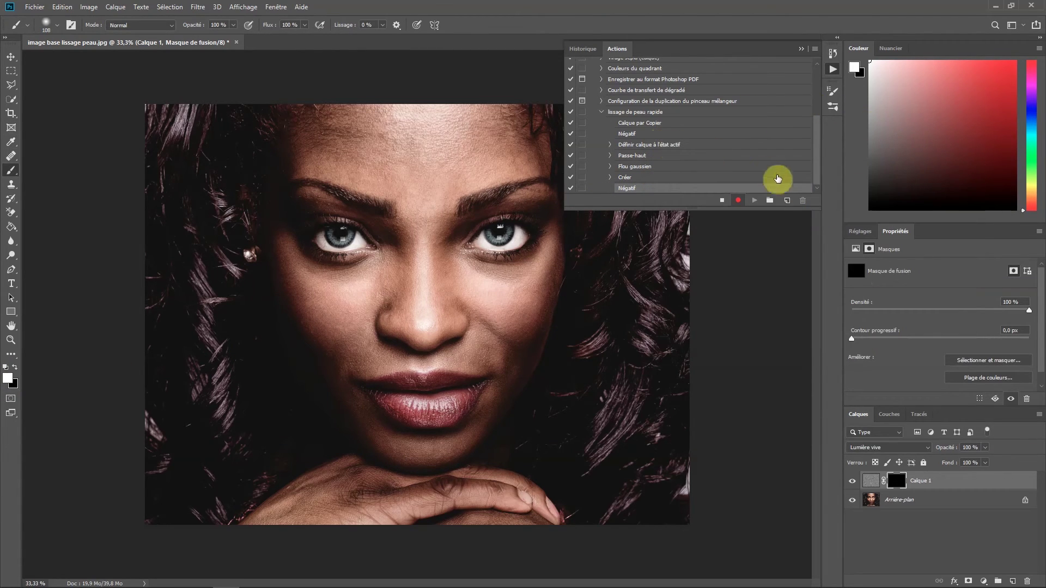
{"action": "left_click", "coordinate": [723, 202]}
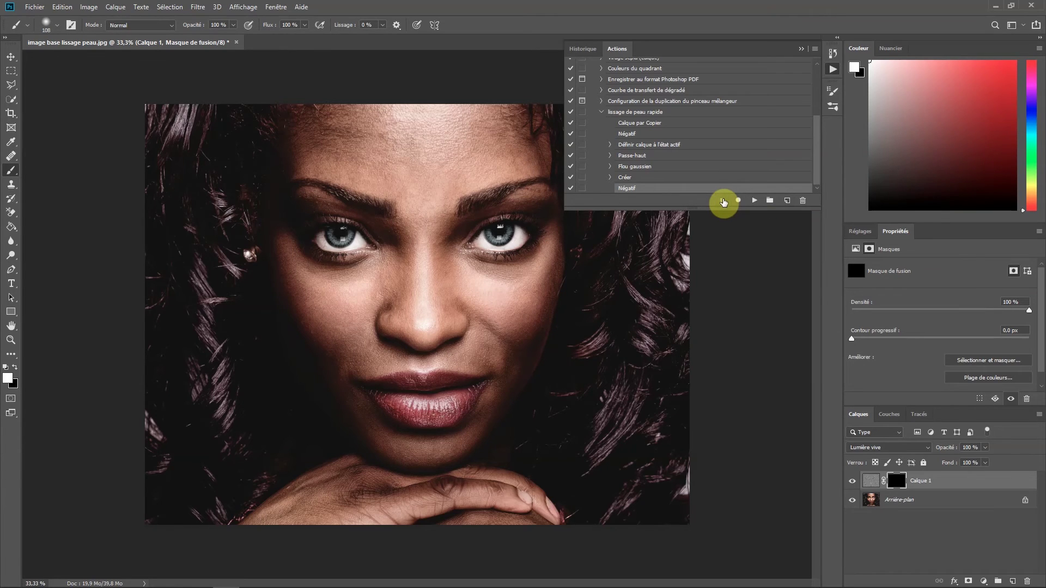
{"action": "left_click", "coordinate": [801, 49]}
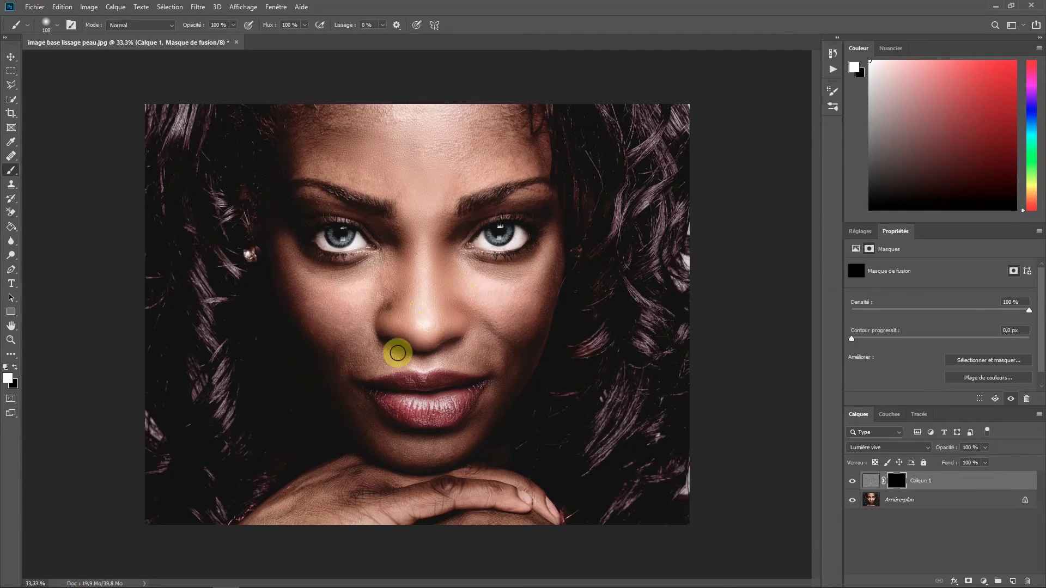
- Test the mask by painting white over the nose and cheek, and delete the Calque 1 layer
{"action": "mouse_move", "coordinate": [387, 291]}
{"action": "left_mouse_down"}
{"action": "mouse_move", "coordinate": [321, 343]}
{"action": "mouse_move", "coordinate": [456, 270]}
{"action": "left_mouse_up"}
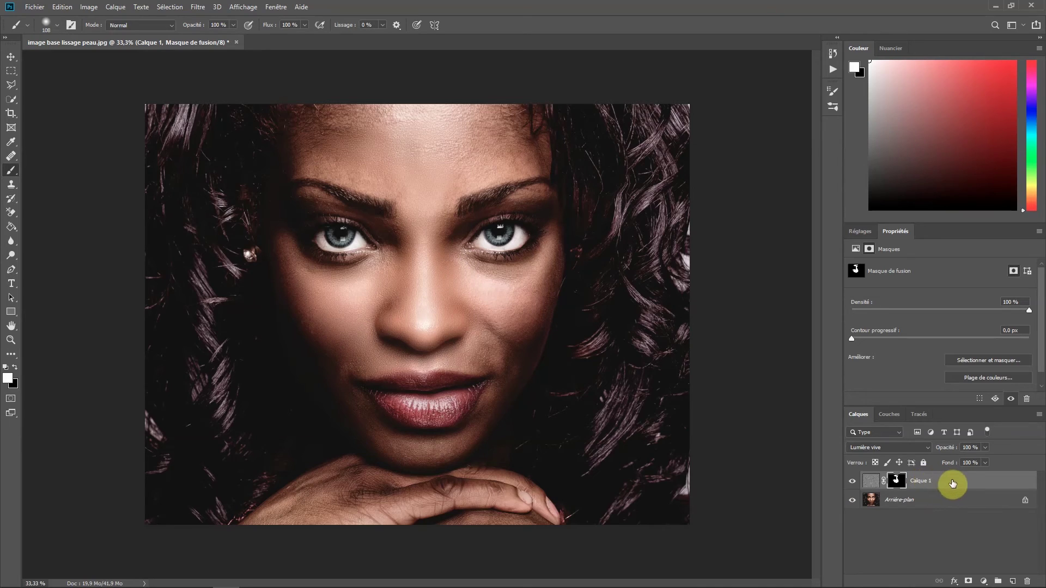
{"action": "left_click_drag", "start_coordinate": [953, 484], "coordinate": [1027, 581]}
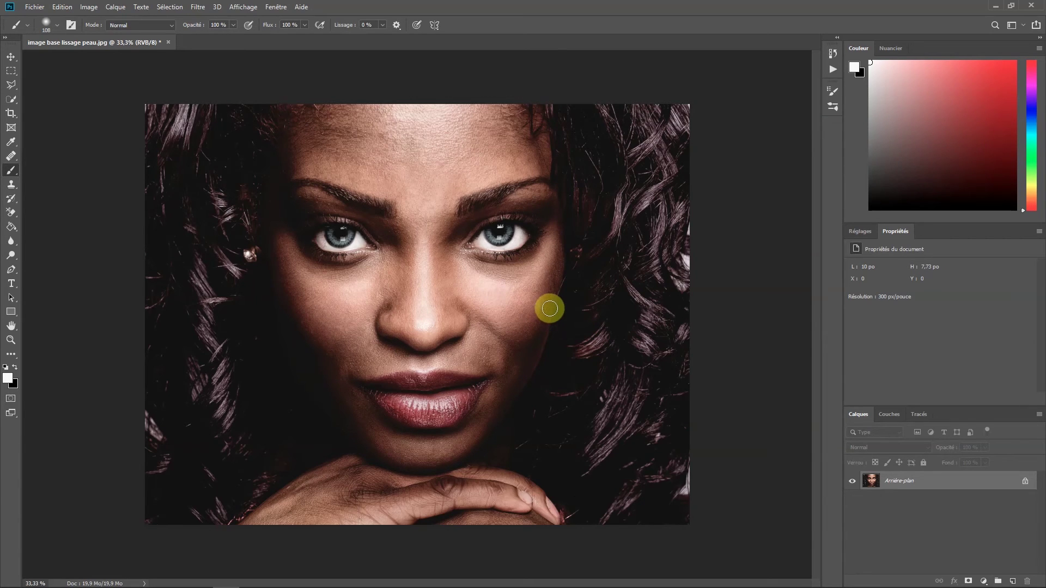
- Play the "lissage de peau rapide" action on the background layer
{"action": "left_click", "coordinate": [280, 7]}
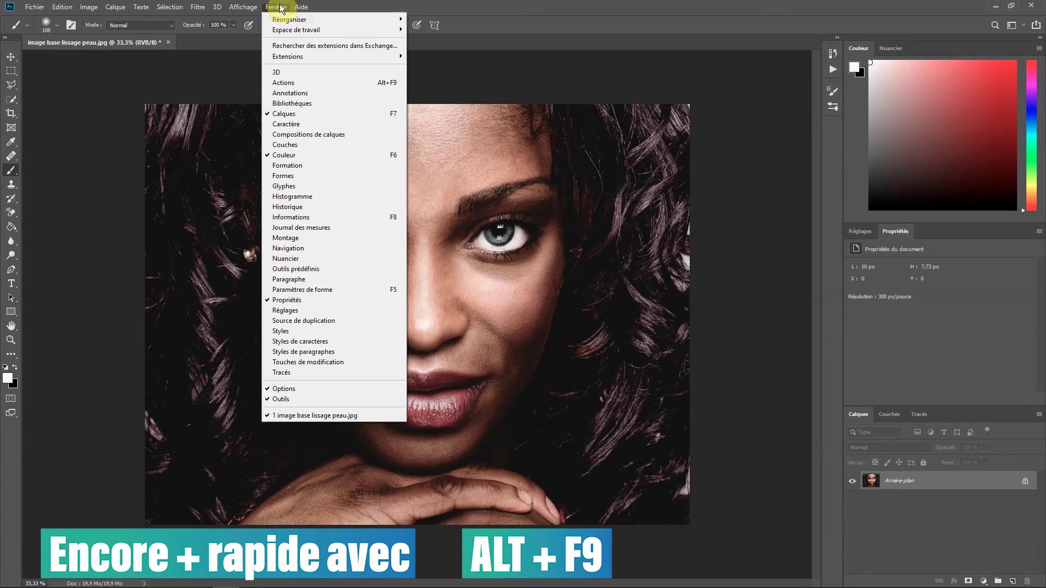
{"action": "left_click", "coordinate": [287, 85]}
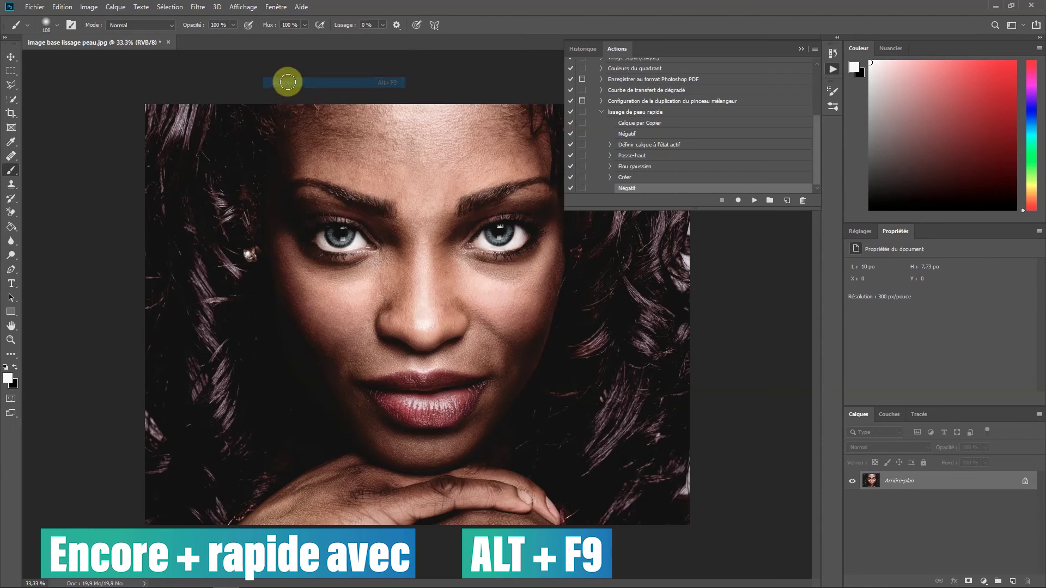
{"action": "left_click", "coordinate": [635, 112]}
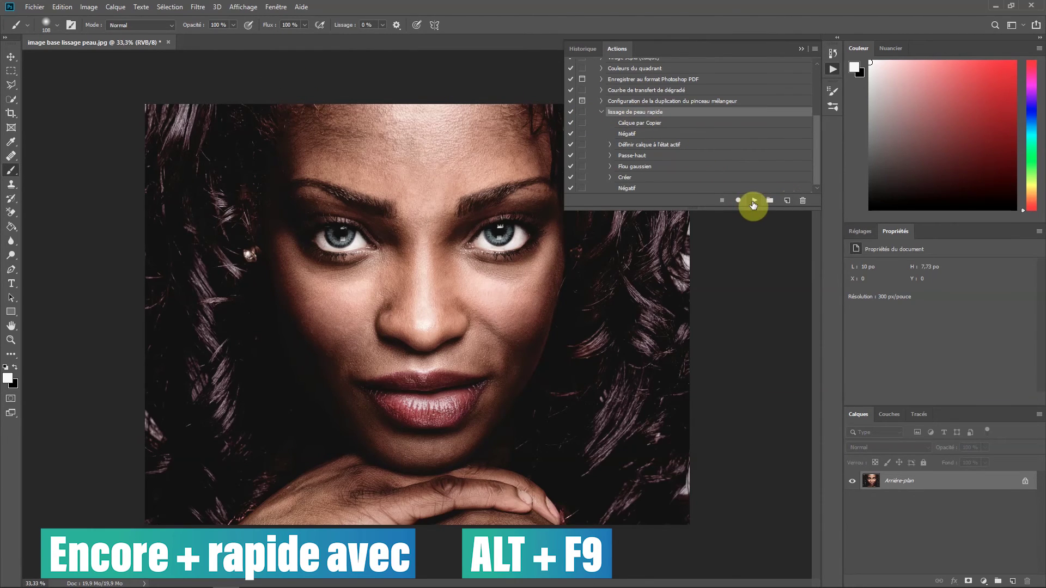
{"action": "left_click", "coordinate": [753, 203]}
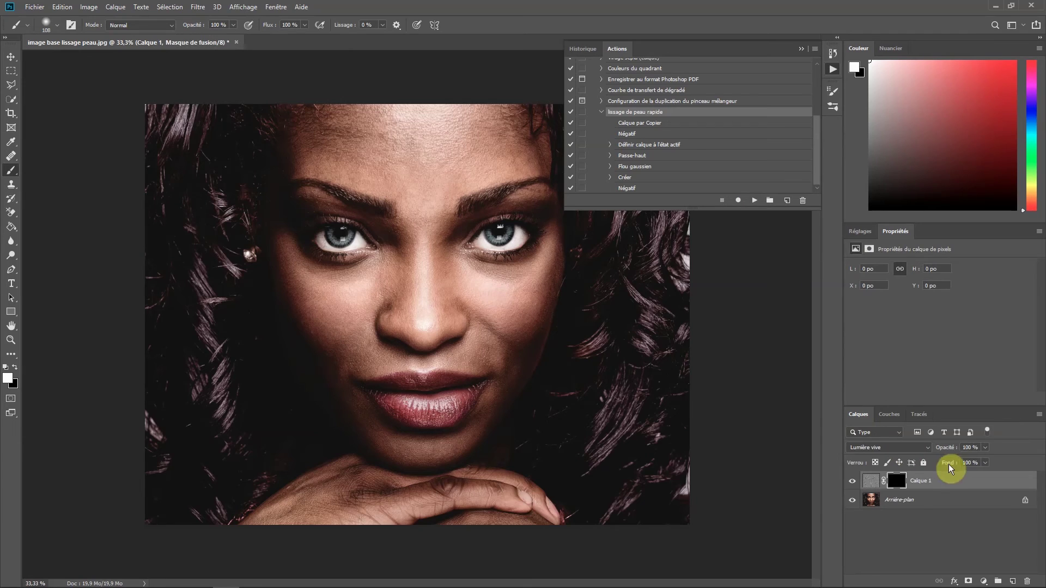
{"action": "left_click", "coordinate": [801, 49]}
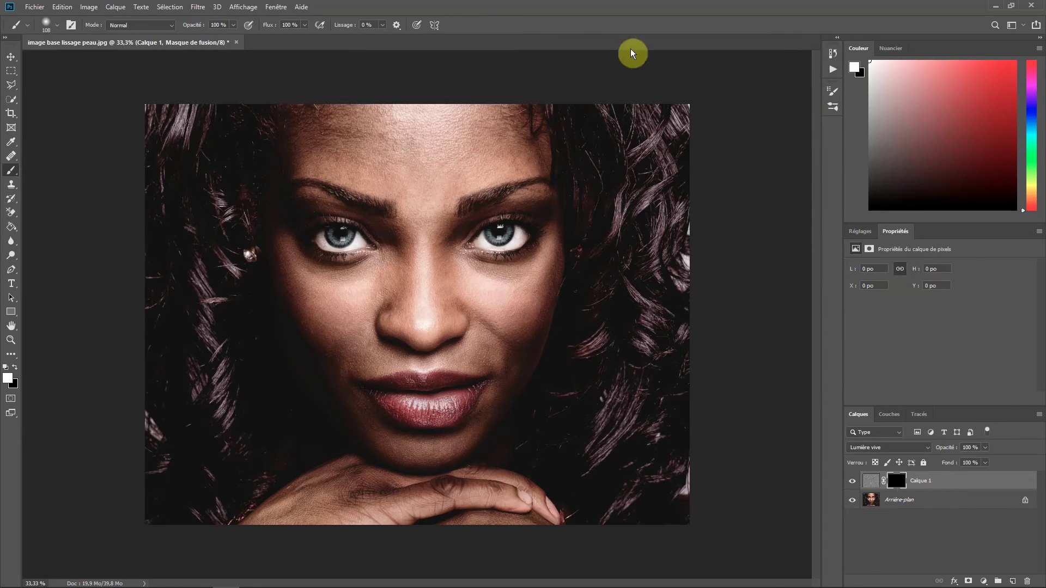
- Paint white on Calque 1's mask over the facial skin and hands, and use black to restore the eyebrow detail
{"action": "left_click_drag", "start_coordinate": [408, 208], "coordinate": [418, 217]}
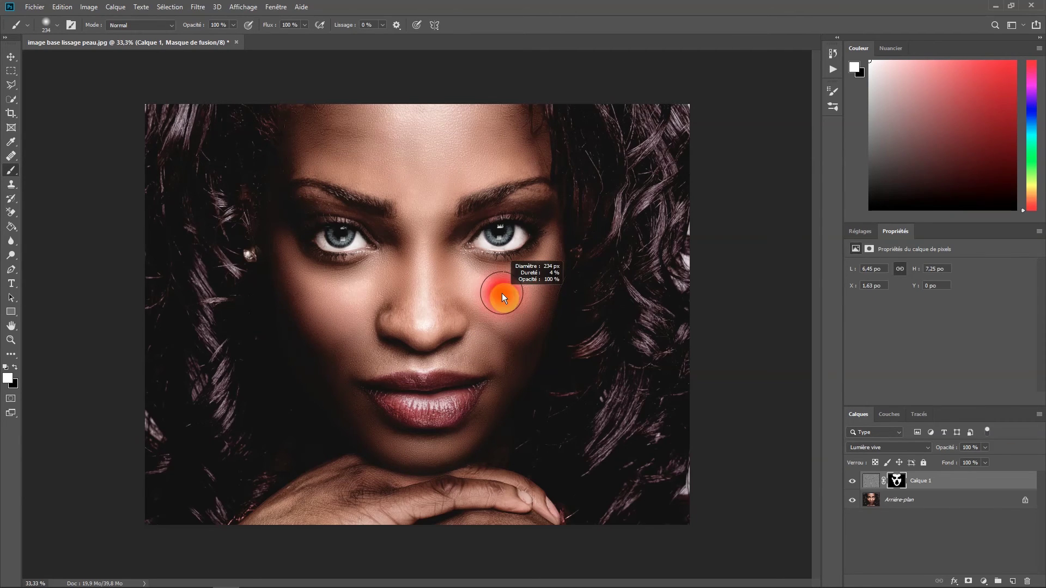
{"action": "left_click_drag", "start_coordinate": [492, 292], "coordinate": [489, 292]}
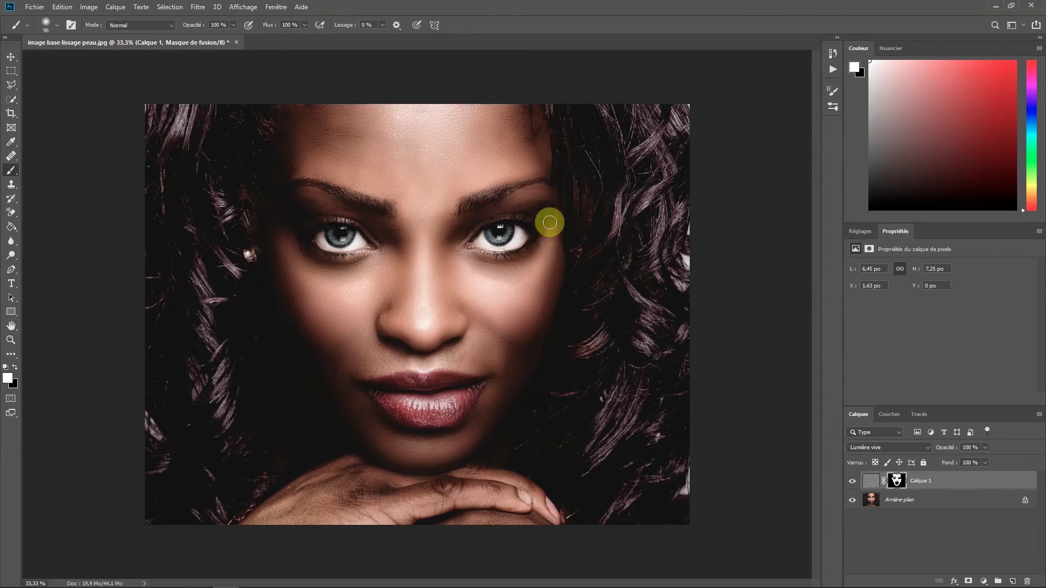
{"action": "key", "text": "x"}
{"action": "mouse_move", "coordinate": [508, 189]}
{"action": "left_mouse_down"}
{"action": "mouse_move", "coordinate": [551, 182]}
{"action": "mouse_move", "coordinate": [502, 203]}
{"action": "mouse_move", "coordinate": [513, 186]}
{"action": "left_mouse_up"}
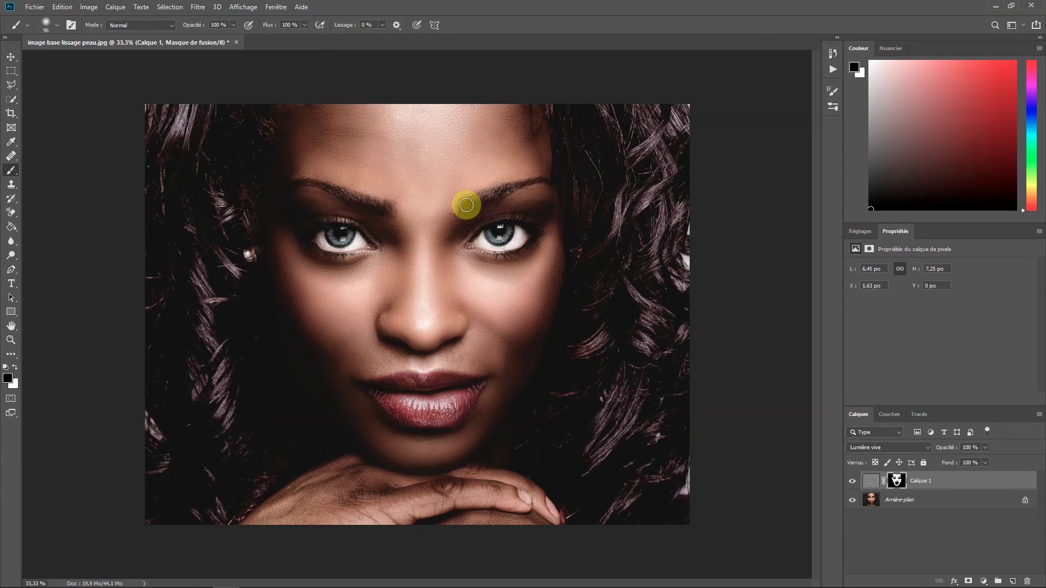
{"action": "key", "text": "x"}
{"action": "mouse_move", "coordinate": [445, 355]}
{"action": "left_mouse_down"}
{"action": "mouse_move", "coordinate": [346, 358]}
{"action": "mouse_move", "coordinate": [373, 369]}
{"action": "mouse_move", "coordinate": [495, 365]}
{"action": "mouse_move", "coordinate": [506, 372]}
{"action": "mouse_move", "coordinate": [501, 387]}
{"action": "mouse_move", "coordinate": [467, 432]}
{"action": "mouse_move", "coordinate": [397, 442]}
{"action": "mouse_move", "coordinate": [349, 383]}
{"action": "mouse_move", "coordinate": [322, 373]}
{"action": "mouse_move", "coordinate": [350, 416]}
{"action": "mouse_move", "coordinate": [393, 448]}
{"action": "mouse_move", "coordinate": [319, 489]}
{"action": "mouse_move", "coordinate": [288, 486]}
{"action": "mouse_move", "coordinate": [319, 469]}
{"action": "mouse_move", "coordinate": [248, 514]}
{"action": "mouse_move", "coordinate": [304, 519]}
{"action": "mouse_move", "coordinate": [396, 477]}
{"action": "mouse_move", "coordinate": [490, 486]}
{"action": "mouse_move", "coordinate": [502, 478]}
{"action": "mouse_move", "coordinate": [518, 480]}
{"action": "mouse_move", "coordinate": [477, 516]}
{"action": "mouse_move", "coordinate": [425, 527]}
{"action": "mouse_move", "coordinate": [536, 525]}
{"action": "mouse_move", "coordinate": [441, 521]}
{"action": "mouse_move", "coordinate": [411, 495]}
{"action": "left_mouse_up"}
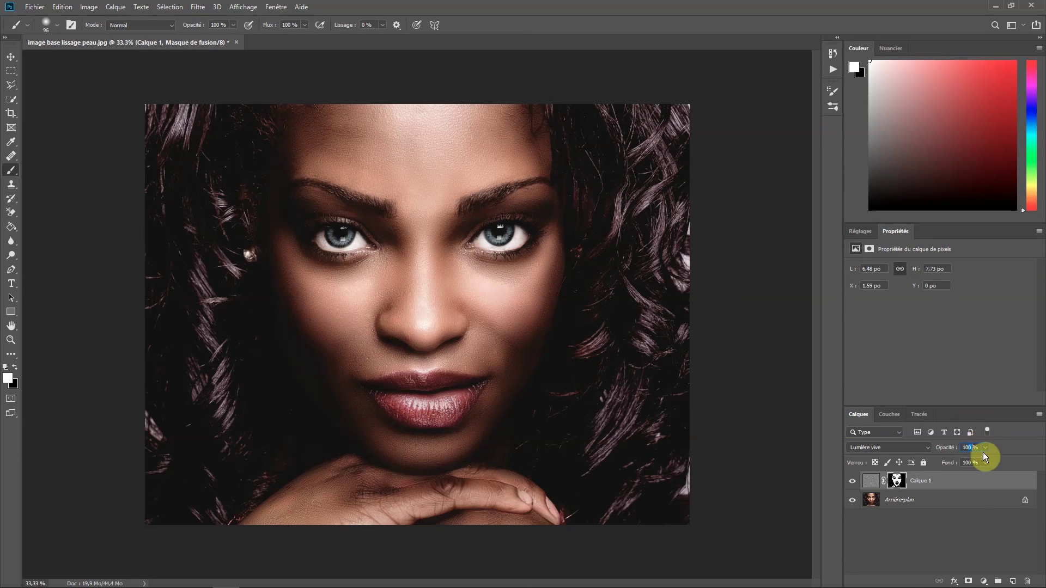
- Set Calque 1's opacity to 60%
{"action": "type", "text": "10"}
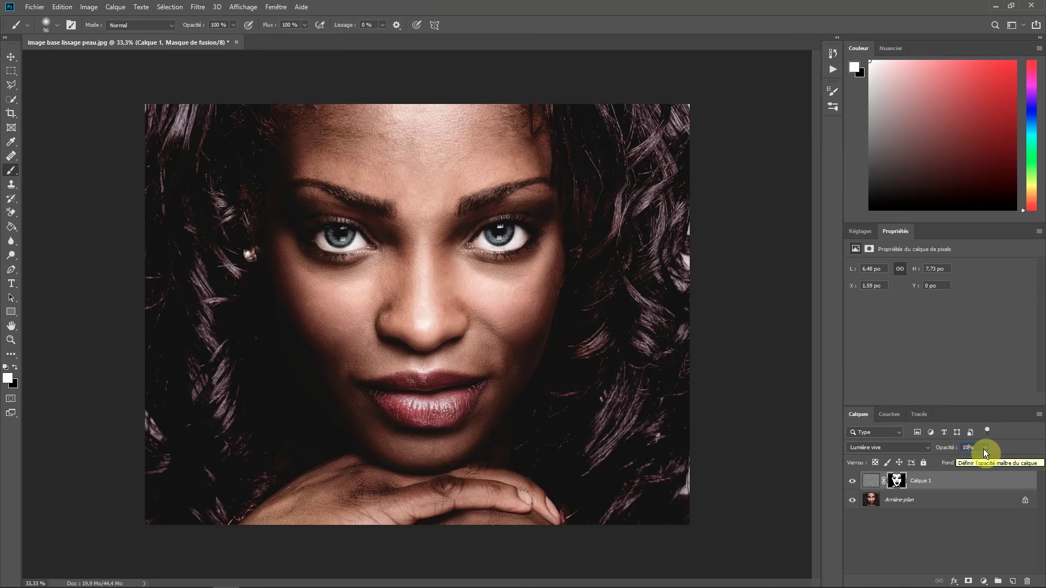
{"action": "key", "text": "BackSpace"}
{"action": "key", "text": "BackSpace"}
{"action": "type", "text": "60"}
{"action": "key", "text": "Return"}
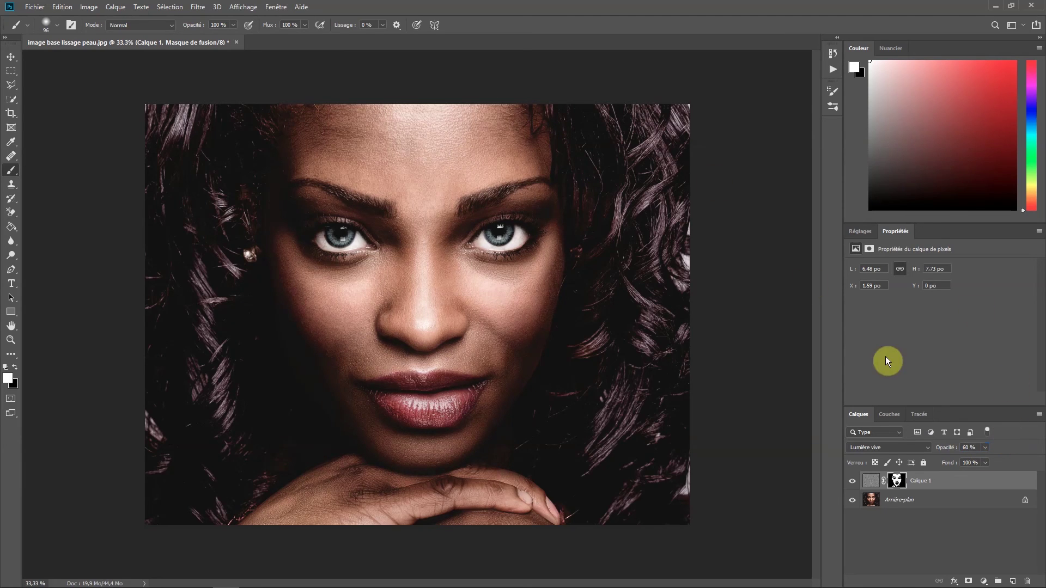
- Compare the portrait with and without the Calque 1 smoothing by toggling the layer's visibility
{"action": "left_click", "coordinate": [854, 484]}
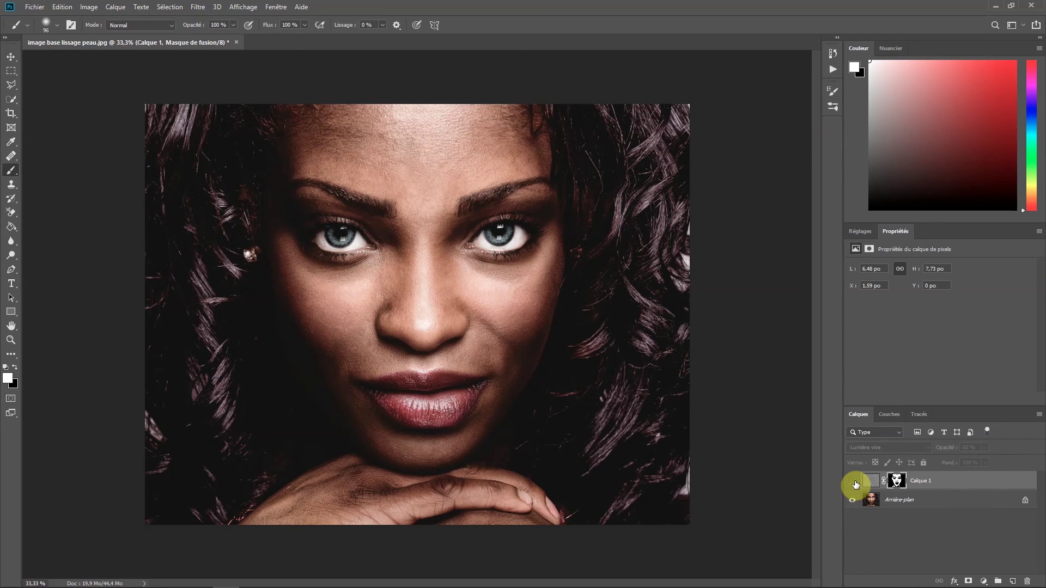
{"action": "left_click", "coordinate": [854, 484]}
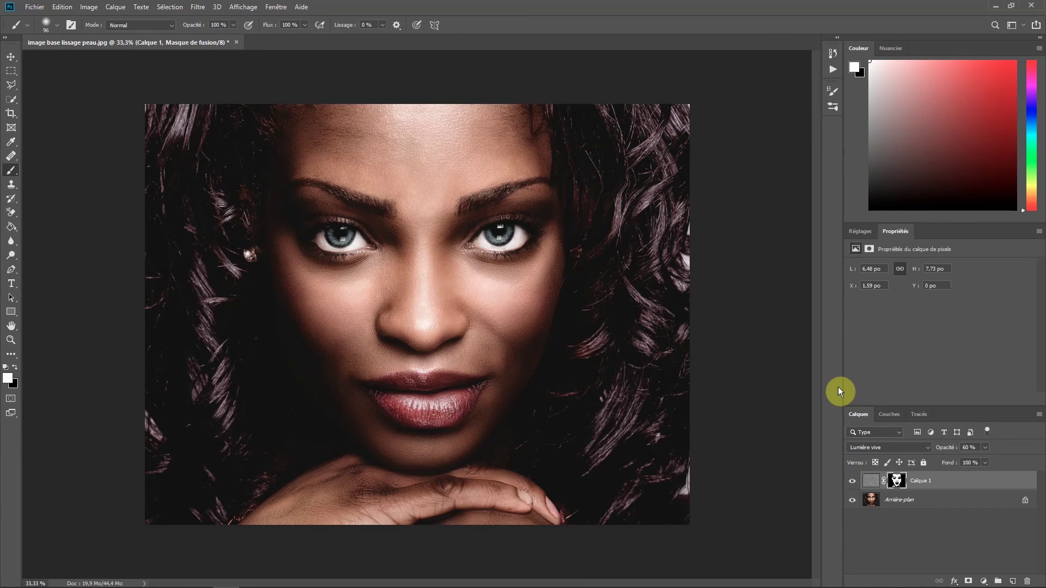
{"action": "left_click", "coordinate": [786, 459]}
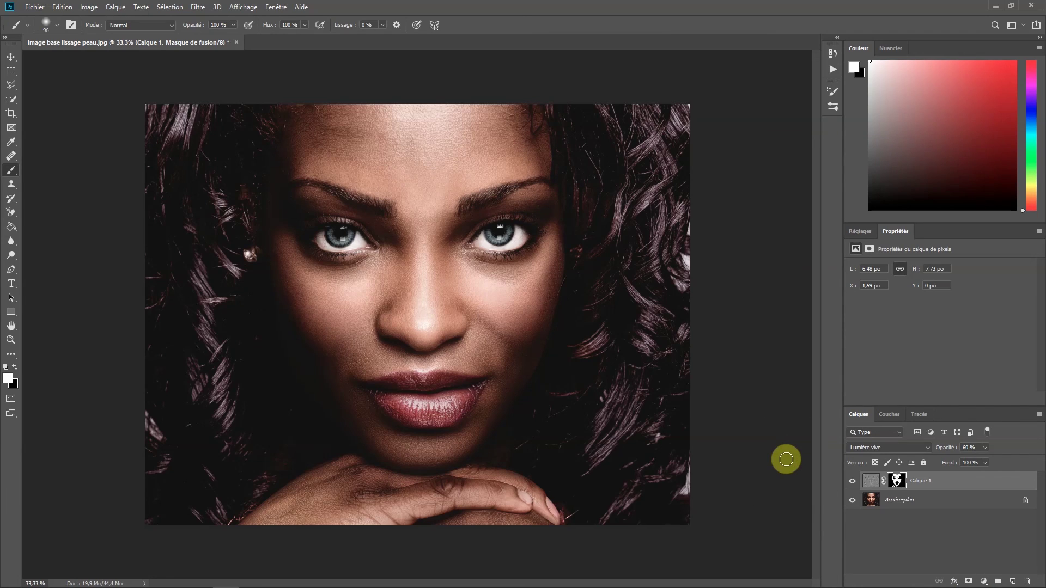